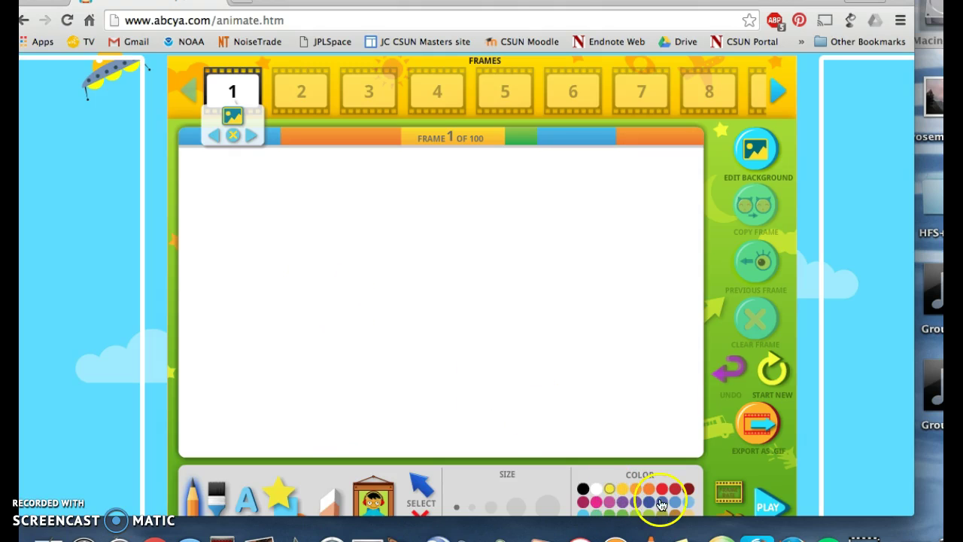
Draw a small freehand yellow circle in the left half of frame 1
{"action": "left_click", "coordinate": [596, 502]}
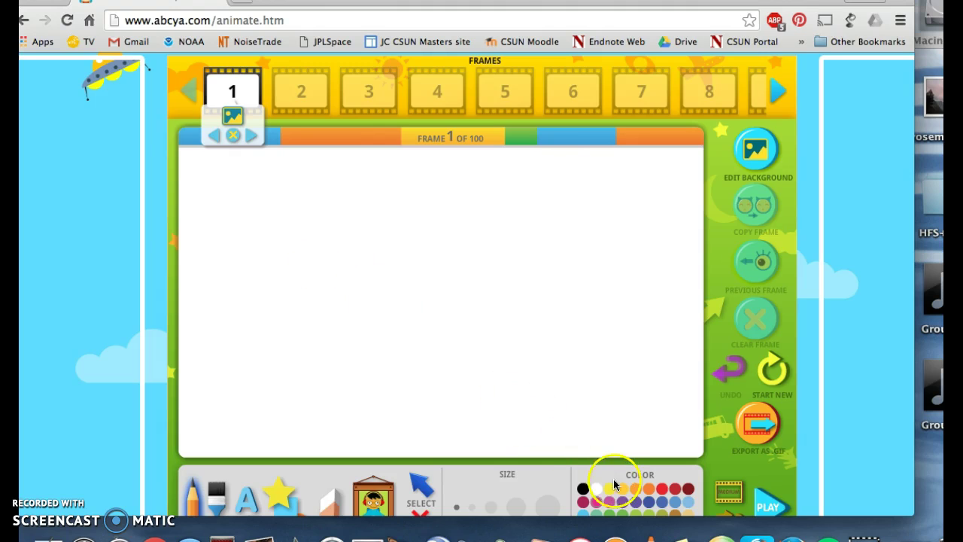
{"action": "left_click", "coordinate": [610, 489]}
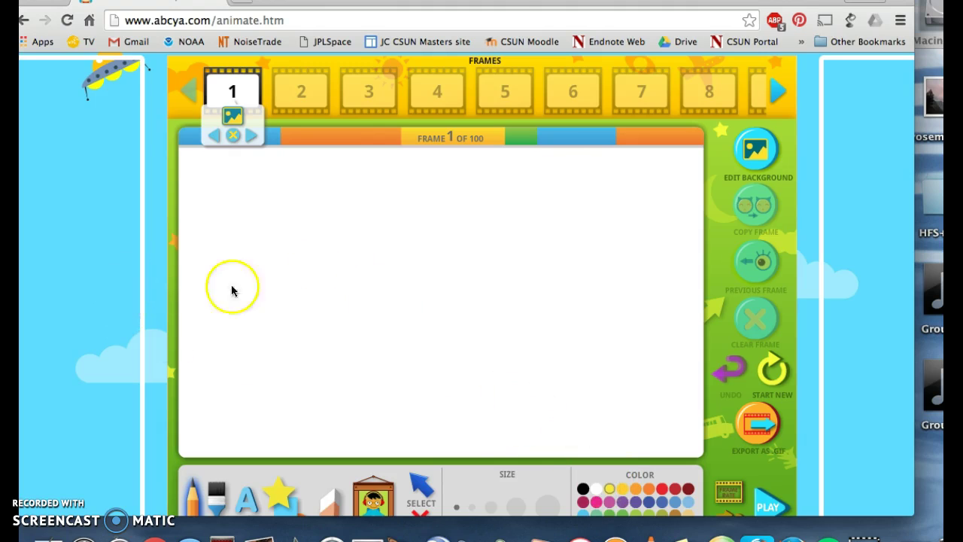
{"action": "mouse_move", "coordinate": [300, 274]}
{"action": "left_mouse_down"}
{"action": "mouse_move", "coordinate": [271, 282]}
{"action": "mouse_move", "coordinate": [284, 312]}
{"action": "mouse_move", "coordinate": [307, 297]}
{"action": "mouse_move", "coordinate": [292, 277]}
{"action": "left_mouse_up"}
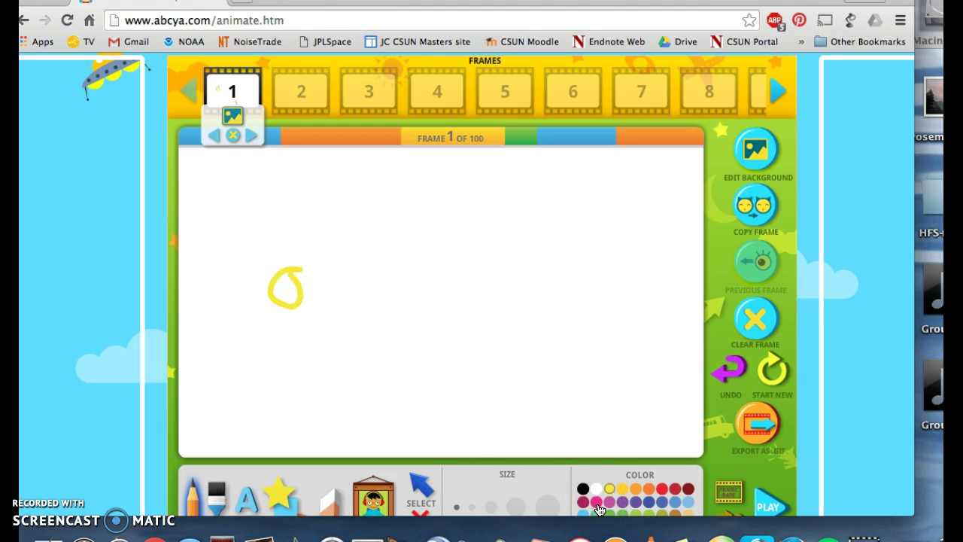
Add filled yellow ovals over the freehand circle with the circle shape and select the smaller oval
{"action": "left_click", "coordinate": [290, 499]}
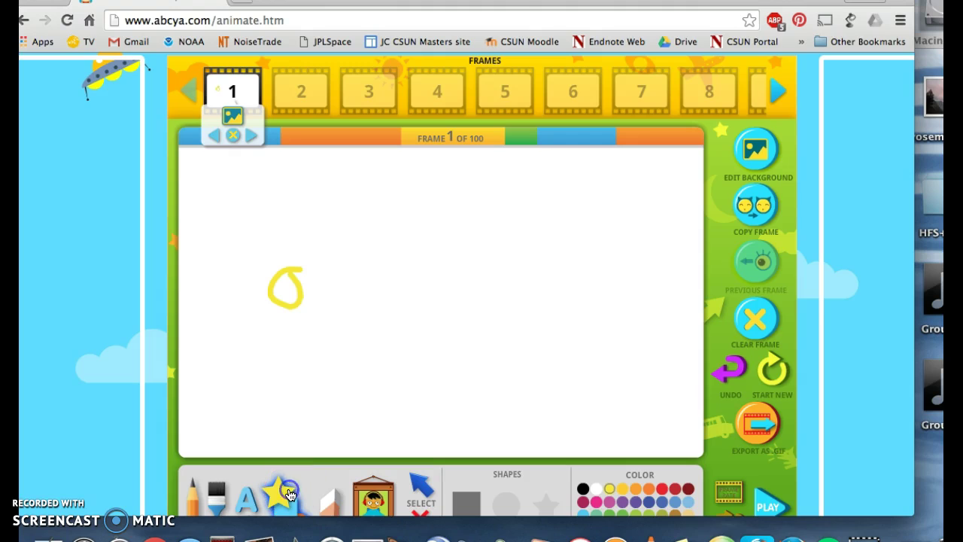
{"action": "left_click", "coordinate": [506, 503]}
{"action": "left_click", "coordinate": [269, 290]}
{"action": "left_click_drag", "start_coordinate": [266, 272], "coordinate": [321, 314]}
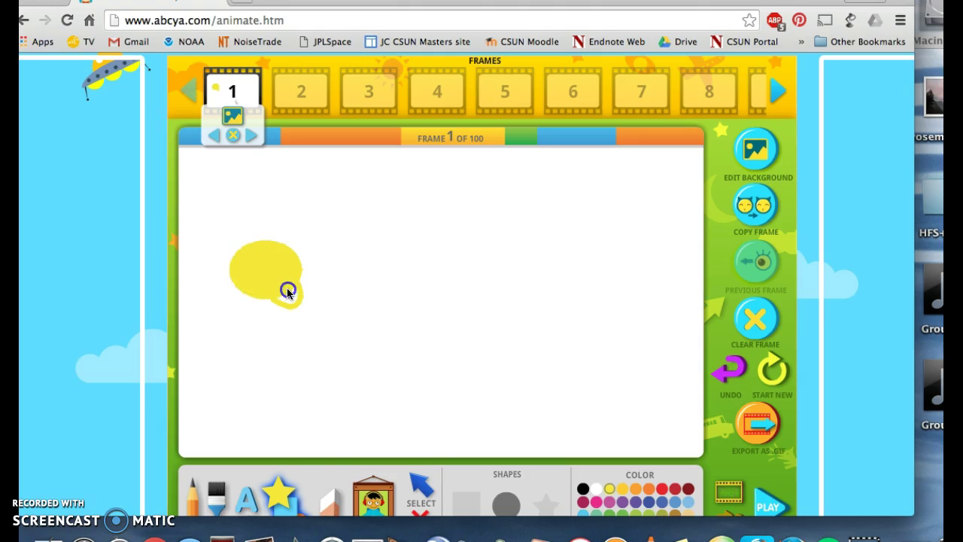
{"action": "left_click", "coordinate": [418, 487]}
{"action": "left_click", "coordinate": [238, 258]}
{"action": "left_click_drag", "start_coordinate": [238, 258], "coordinate": [283, 293]}
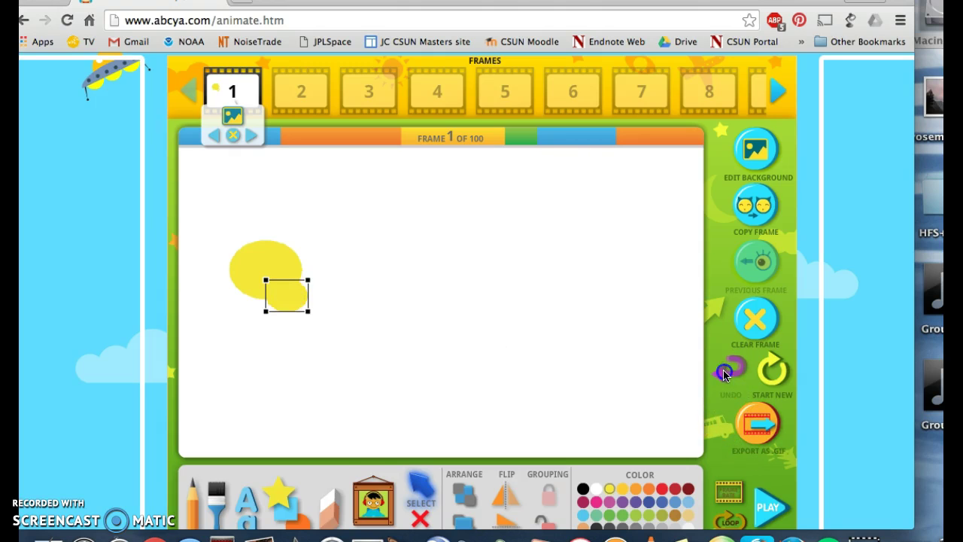
Clear everything from frame 1 and draw a filled yellow square slightly left of the canvas centre
{"action": "left_click", "coordinate": [278, 495]}
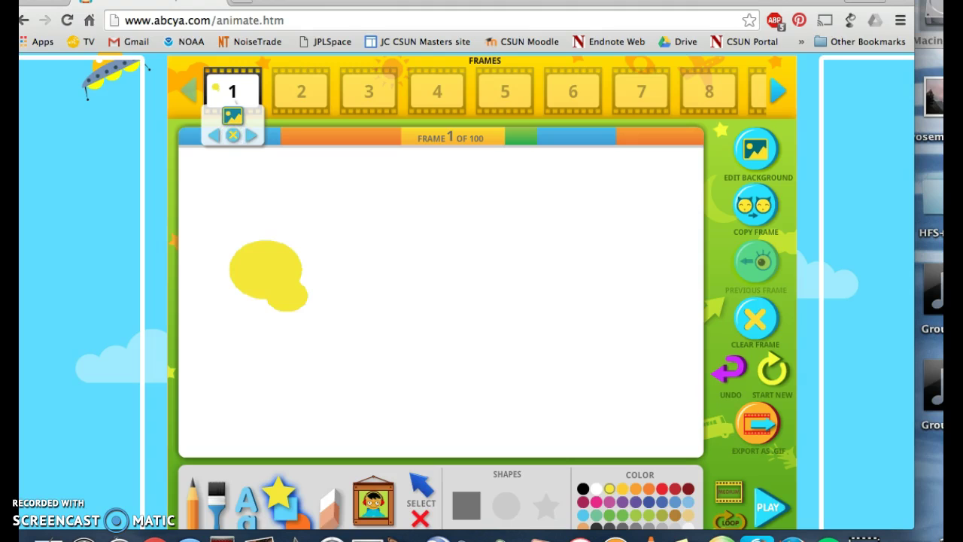
{"action": "left_click", "coordinate": [232, 135]}
{"action": "left_click", "coordinate": [216, 155]}
{"action": "left_click", "coordinate": [460, 320]}
{"action": "left_click", "coordinate": [592, 496]}
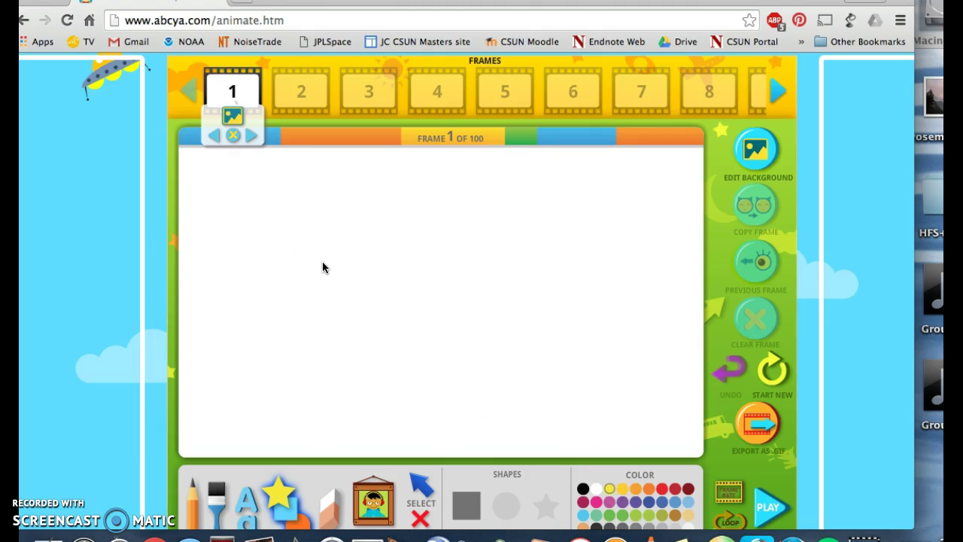
{"action": "left_click_drag", "start_coordinate": [322, 263], "coordinate": [358, 293]}
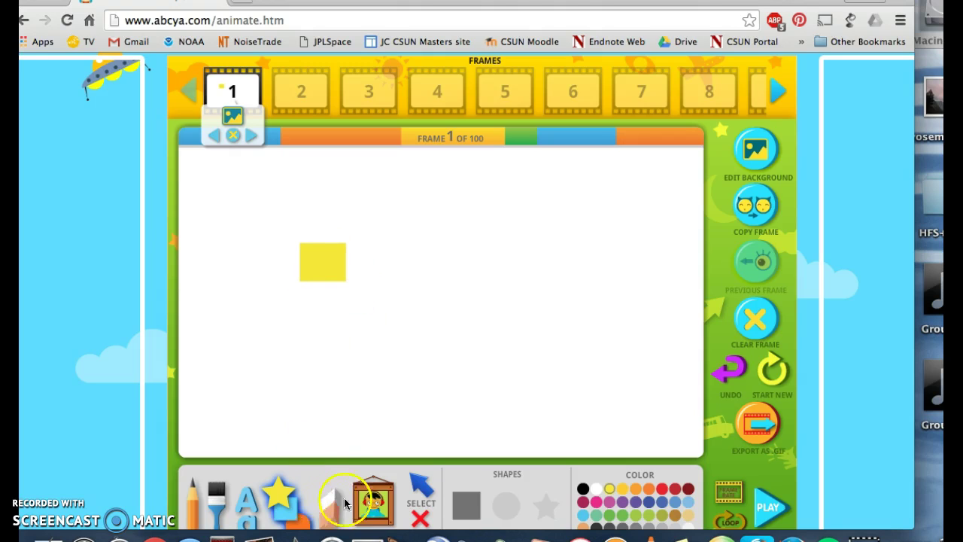
Paint a small pink blob with the paintbrush above and to the left of the yellow square
{"action": "left_click", "coordinate": [424, 488]}
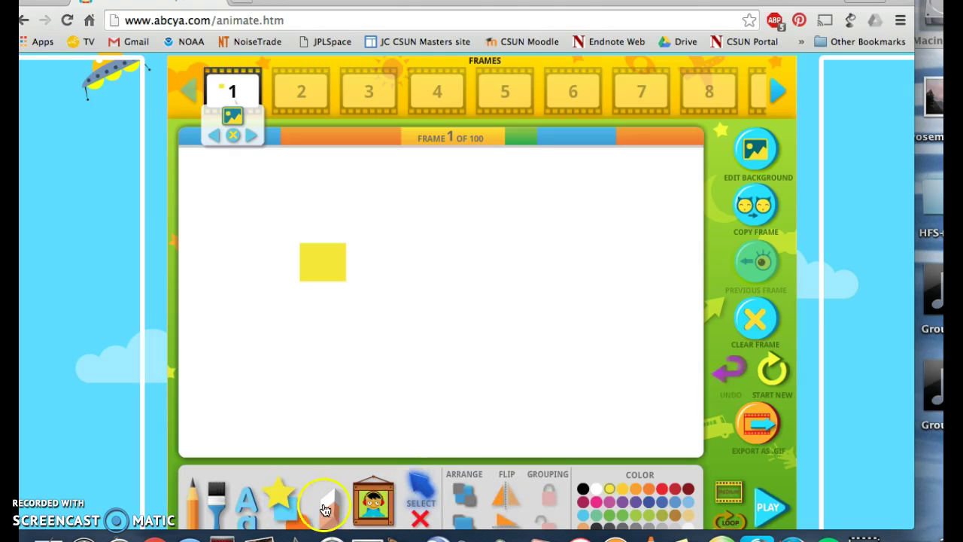
{"action": "left_click", "coordinate": [194, 502]}
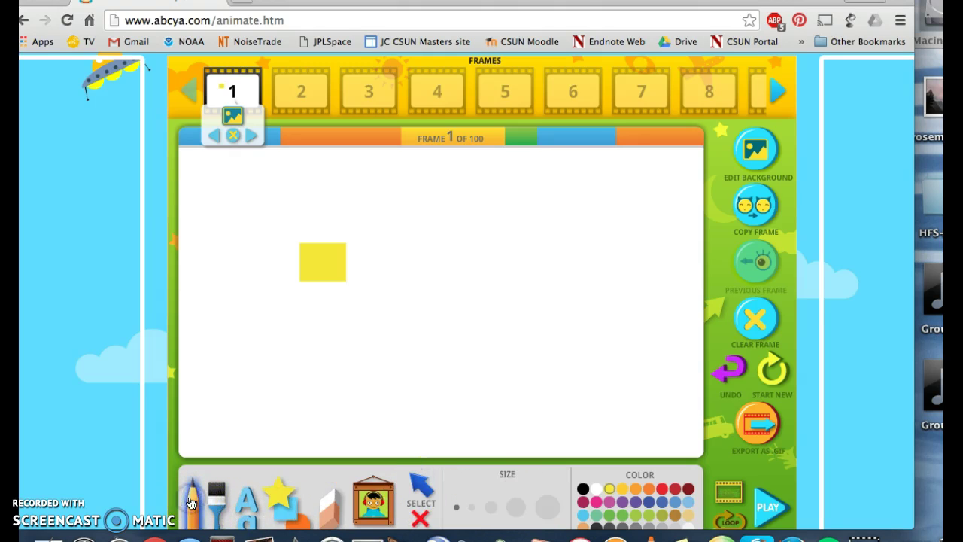
{"action": "left_click", "coordinate": [215, 502]}
{"action": "left_click", "coordinate": [594, 504]}
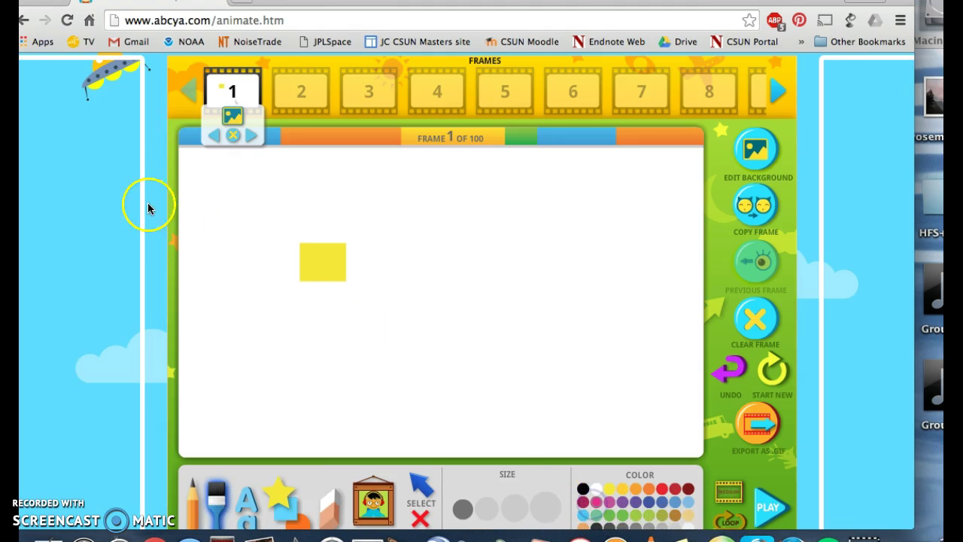
{"action": "left_click_drag", "start_coordinate": [259, 198], "coordinate": [286, 208]}
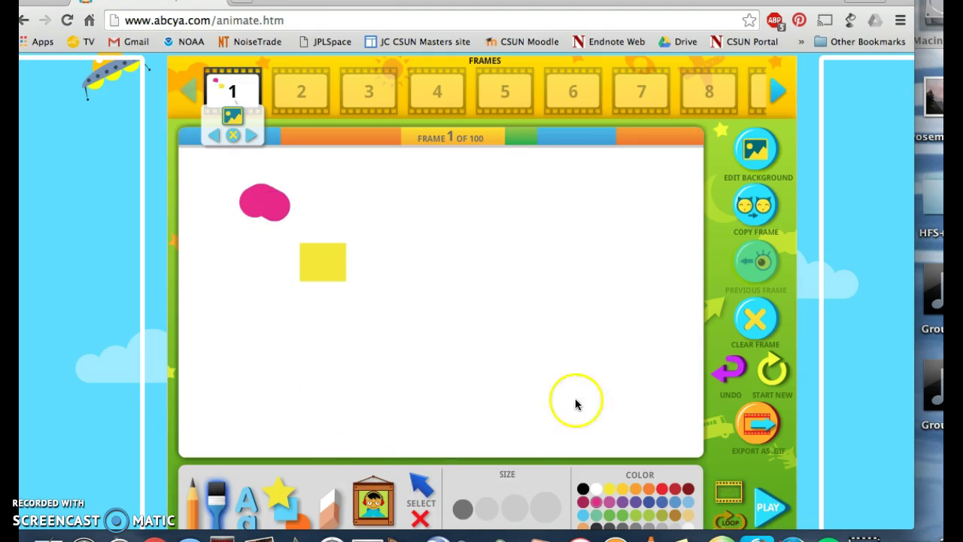
Delete the pink blob from frame 1, keeping the yellow square
{"action": "left_click", "coordinate": [413, 519]}
{"action": "left_click", "coordinate": [319, 283]}
{"action": "left_click", "coordinate": [252, 204]}
{"action": "key", "text": "Delete"}
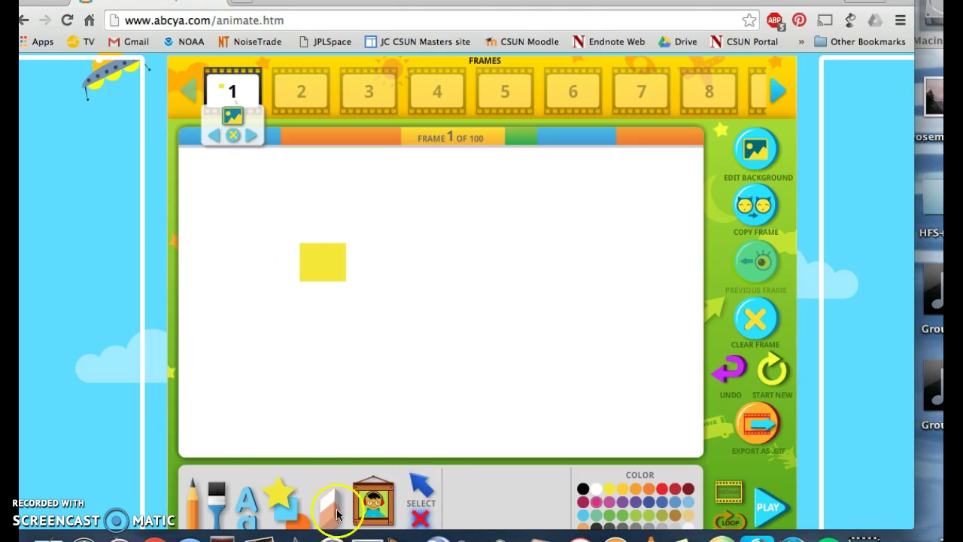
Paint a solid pink petal directly above the yellow square with the paintbrush
{"action": "left_click", "coordinate": [273, 503]}
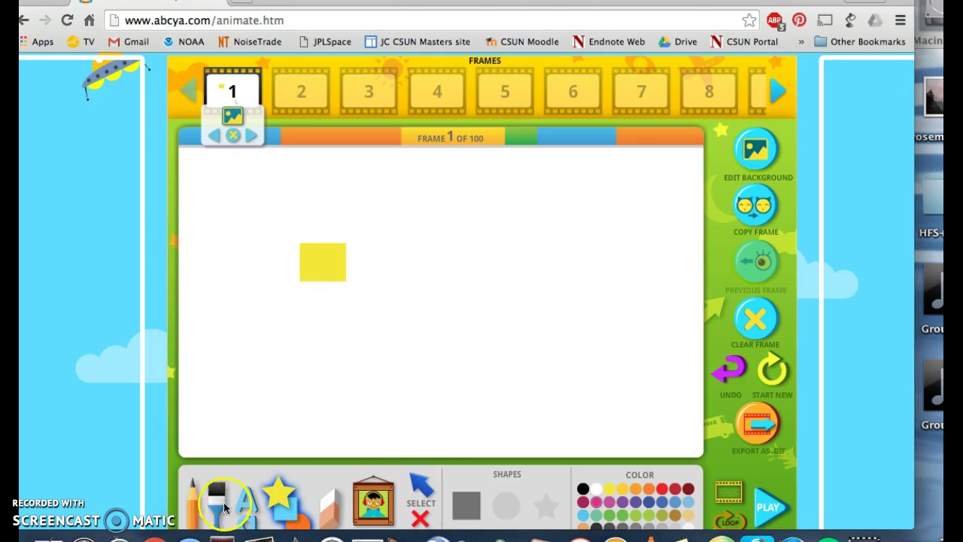
{"action": "left_click", "coordinate": [217, 502]}
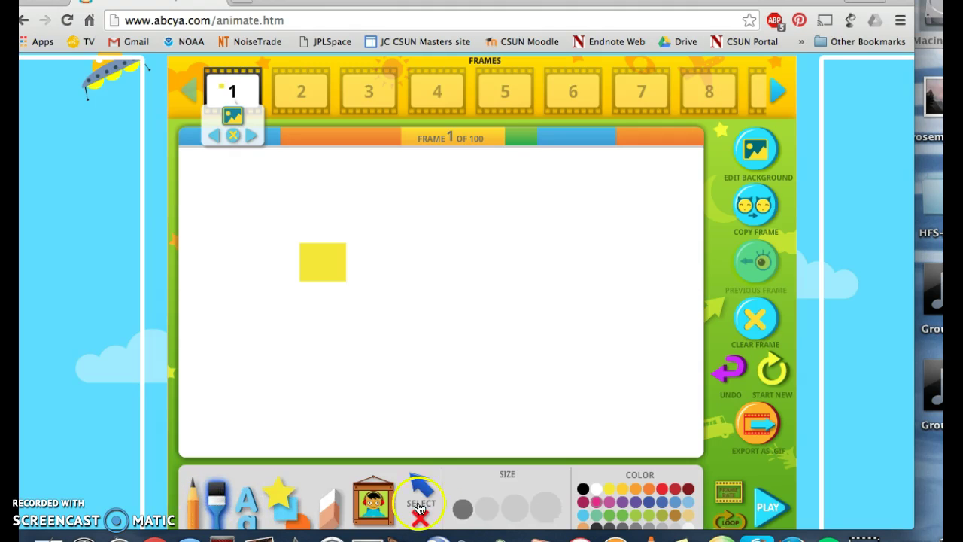
{"action": "left_click", "coordinate": [597, 502]}
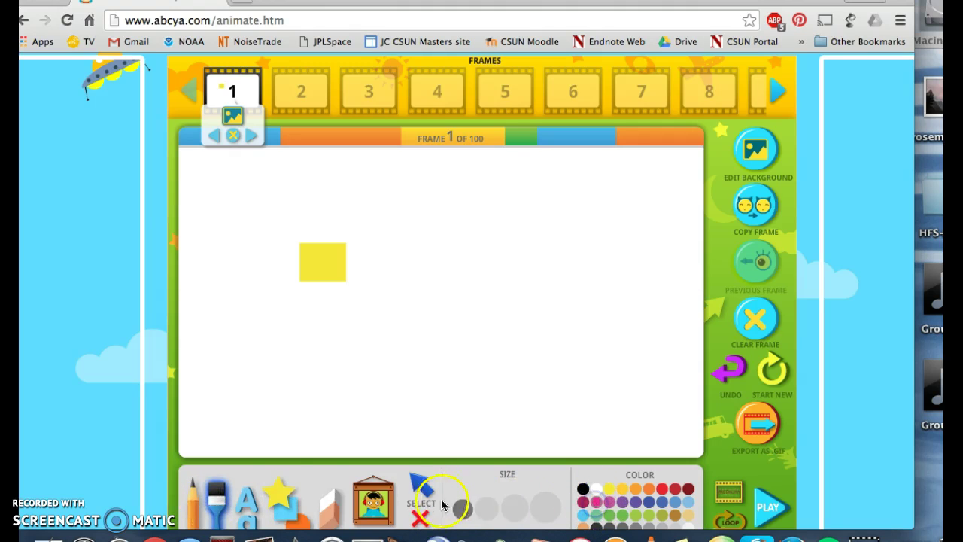
{"action": "mouse_move", "coordinate": [295, 211]}
{"action": "left_mouse_down"}
{"action": "mouse_move", "coordinate": [316, 182]}
{"action": "mouse_move", "coordinate": [331, 183]}
{"action": "mouse_move", "coordinate": [317, 220]}
{"action": "left_mouse_up"}
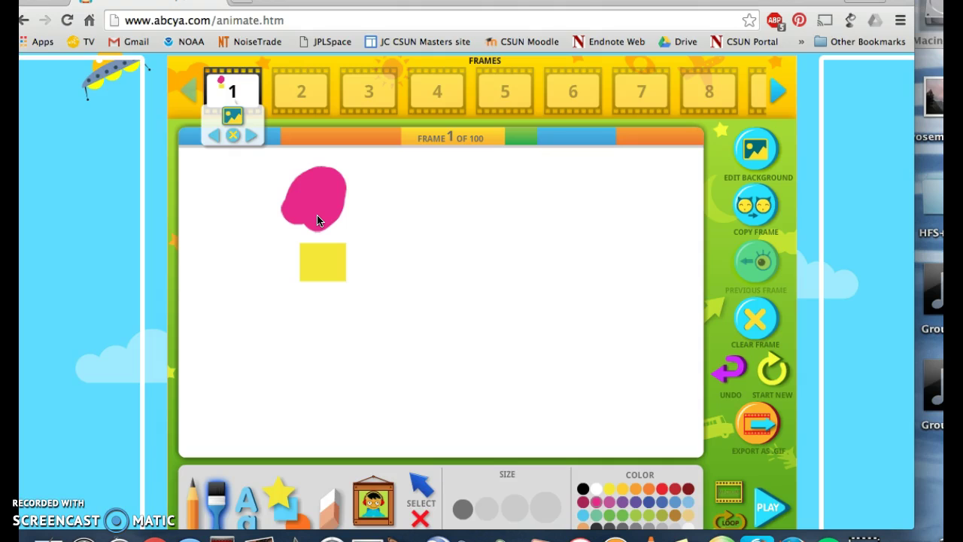
Copy frame 1 into frame 2 and draw a pink petal outline at the square's upper right with the third pencil size
{"action": "left_click", "coordinate": [757, 210]}
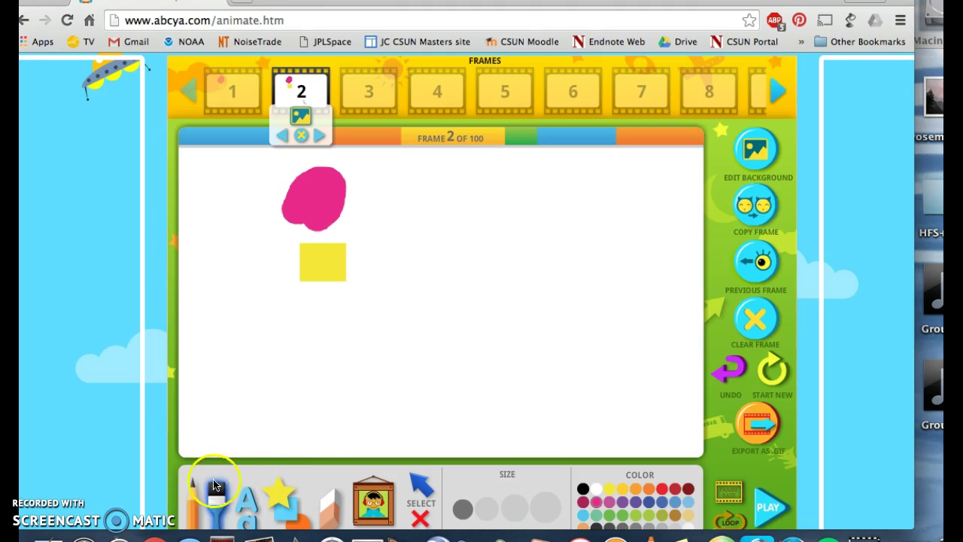
{"action": "left_click", "coordinate": [192, 498]}
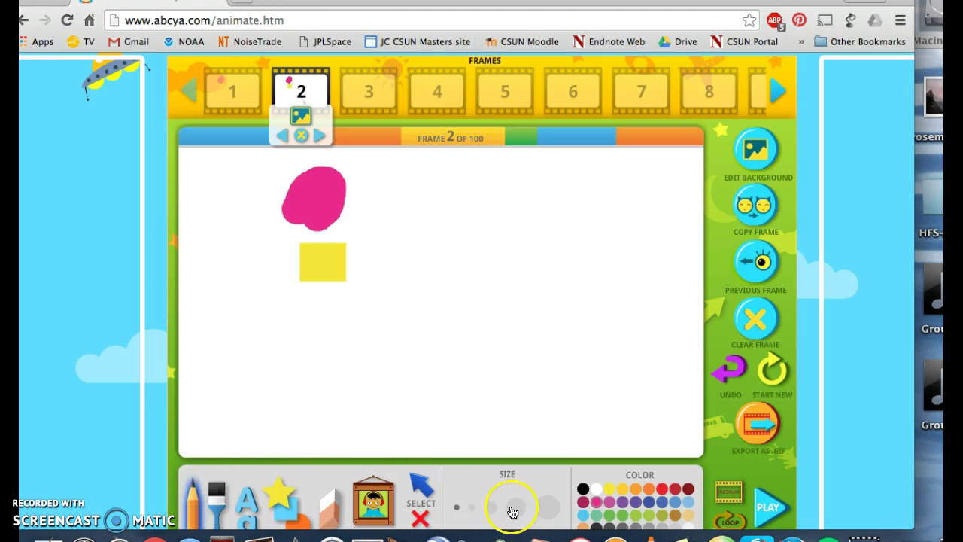
{"action": "left_click", "coordinate": [491, 506]}
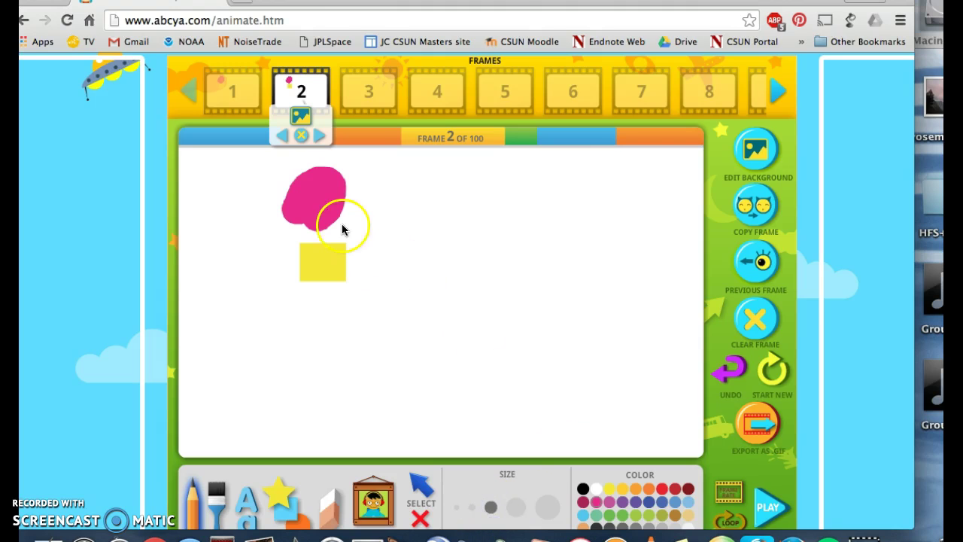
{"action": "left_click_drag", "start_coordinate": [352, 242], "coordinate": [367, 217]}
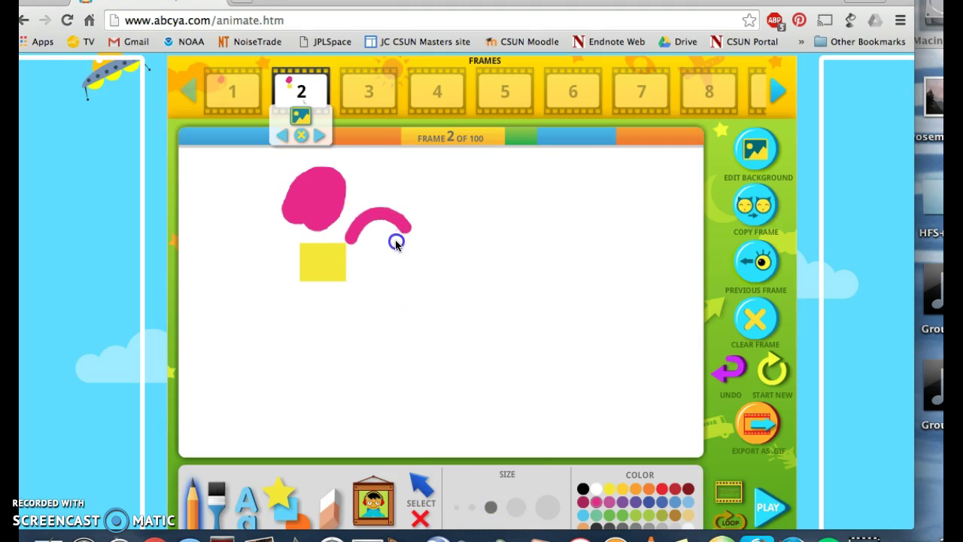
{"action": "left_click", "coordinate": [343, 241]}
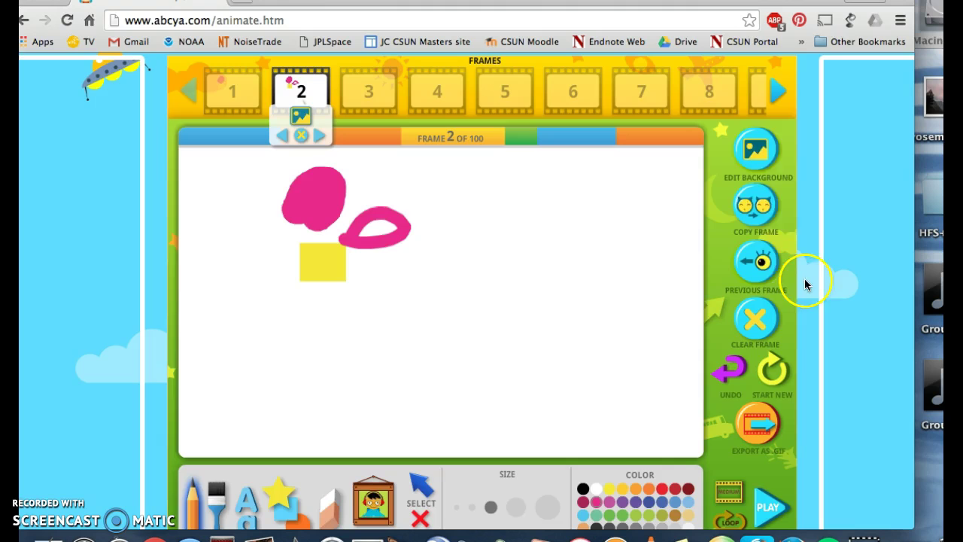
Copy frame 2 into frame 3, draw a pink pencil stroke across the yellow square, and delete that stroke
{"action": "left_click", "coordinate": [756, 204]}
{"action": "mouse_move", "coordinate": [354, 257]}
{"action": "left_mouse_down"}
{"action": "mouse_move", "coordinate": [408, 270]}
{"action": "mouse_move", "coordinate": [269, 268]}
{"action": "left_mouse_up"}
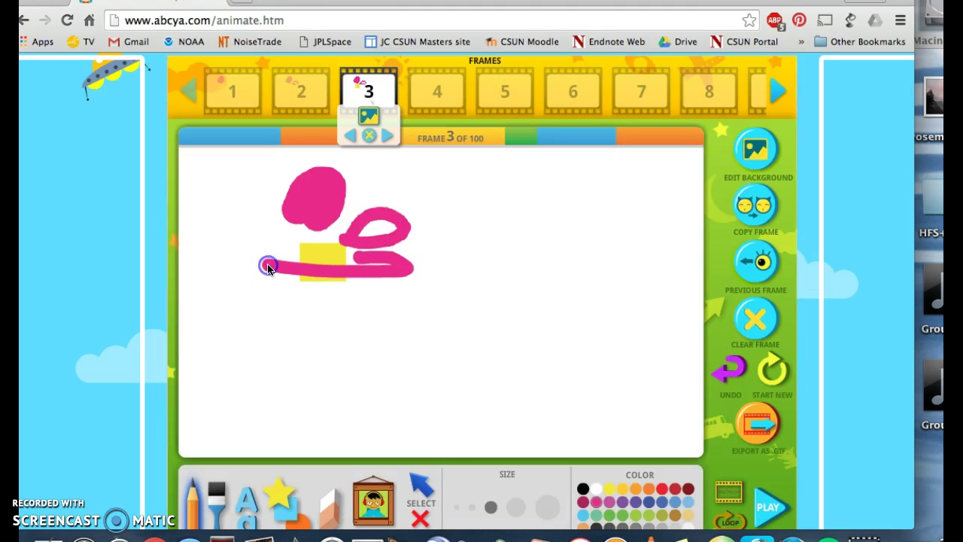
{"action": "left_click", "coordinate": [420, 517]}
{"action": "left_click", "coordinate": [384, 266]}
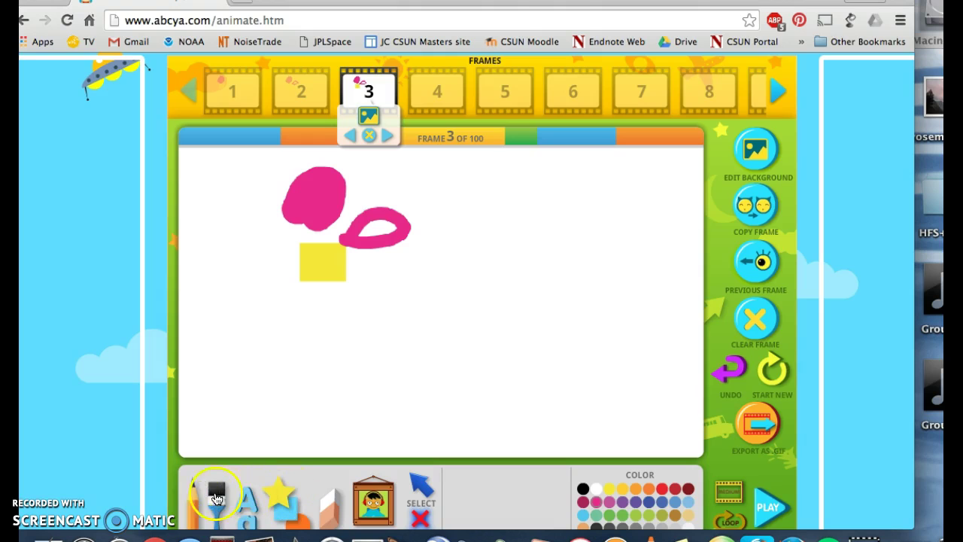
Draw a pink petal outline at the square's lower right in frame 3 with the fourth pencil size
{"action": "left_click", "coordinate": [193, 498]}
{"action": "left_click", "coordinate": [512, 508]}
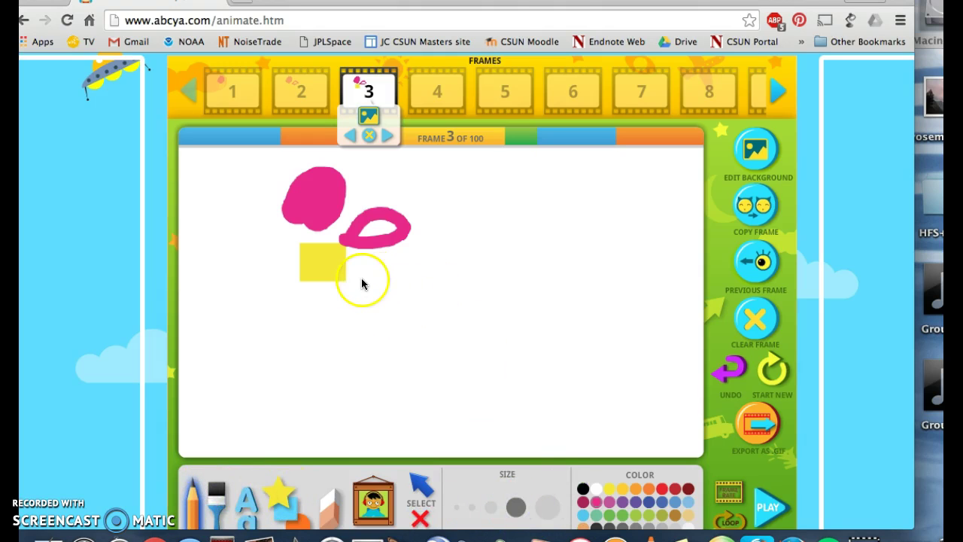
{"action": "mouse_move", "coordinate": [362, 279]}
{"action": "left_mouse_down"}
{"action": "mouse_move", "coordinate": [390, 275]}
{"action": "mouse_move", "coordinate": [414, 305]}
{"action": "mouse_move", "coordinate": [408, 330]}
{"action": "mouse_move", "coordinate": [370, 292]}
{"action": "left_mouse_up"}
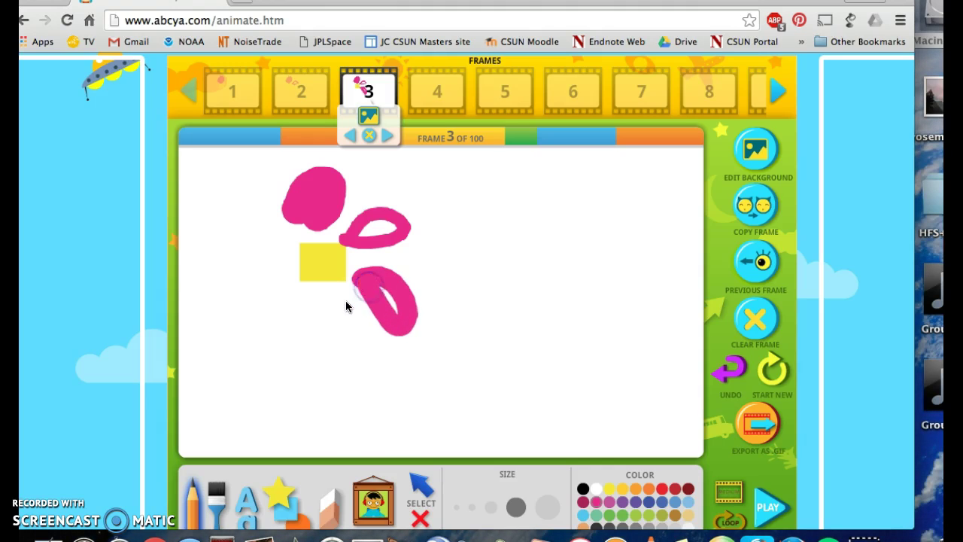
Copy the drawing into frames 4 and 5, adding a pink petal below the square in frame 4 and one at its lower left in frame 5
{"action": "left_click", "coordinate": [756, 205]}
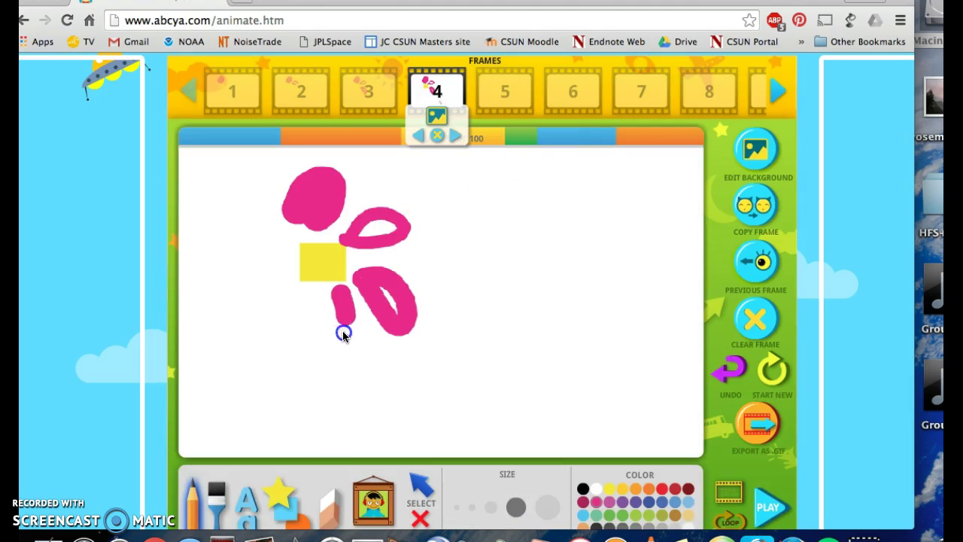
{"action": "left_click_drag", "start_coordinate": [321, 350], "coordinate": [322, 315]}
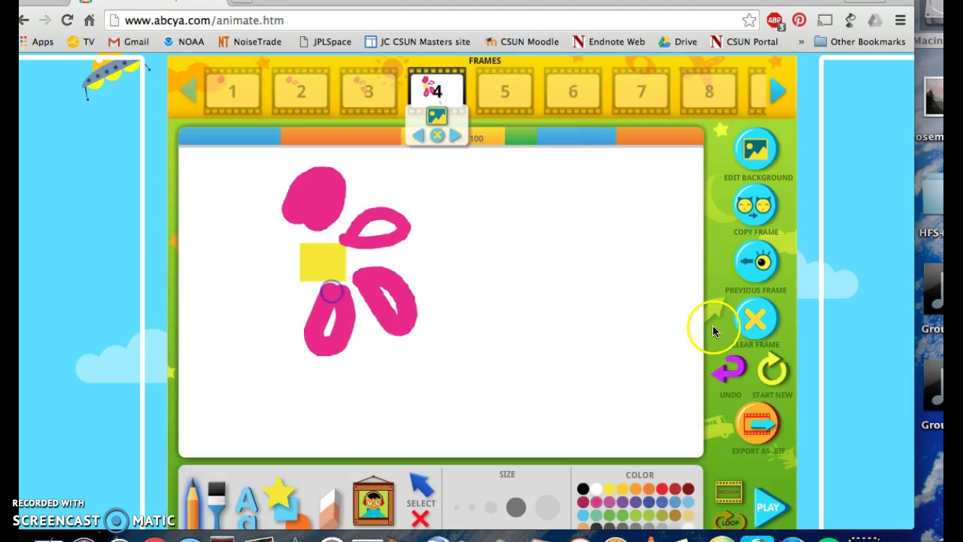
{"action": "left_click", "coordinate": [756, 205]}
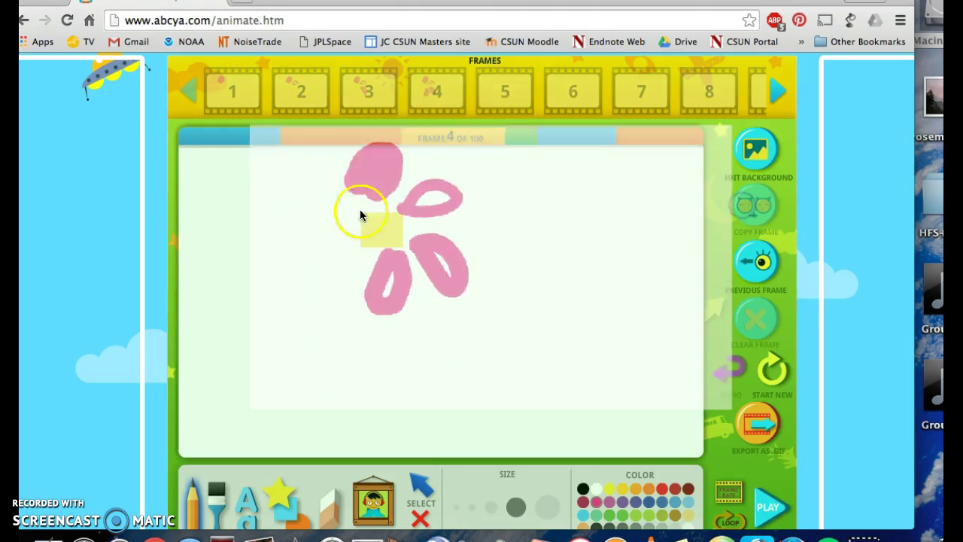
{"action": "mouse_move", "coordinate": [287, 319]}
{"action": "left_mouse_down"}
{"action": "mouse_move", "coordinate": [250, 292]}
{"action": "mouse_move", "coordinate": [286, 293]}
{"action": "left_mouse_up"}
Copy frame 5 into frame 6 and draw a pink petal outline at the square's upper left
{"action": "left_click", "coordinate": [742, 203]}
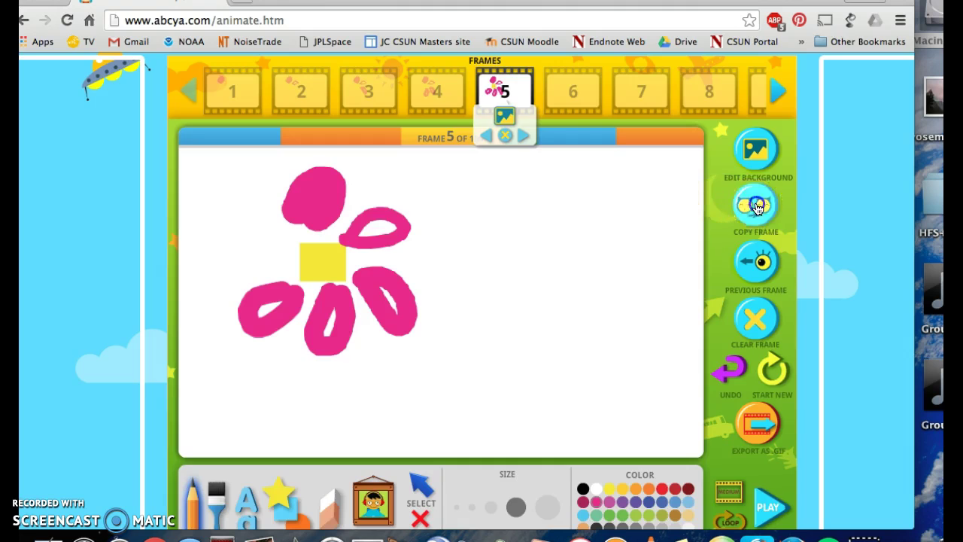
{"action": "left_click", "coordinate": [277, 263]}
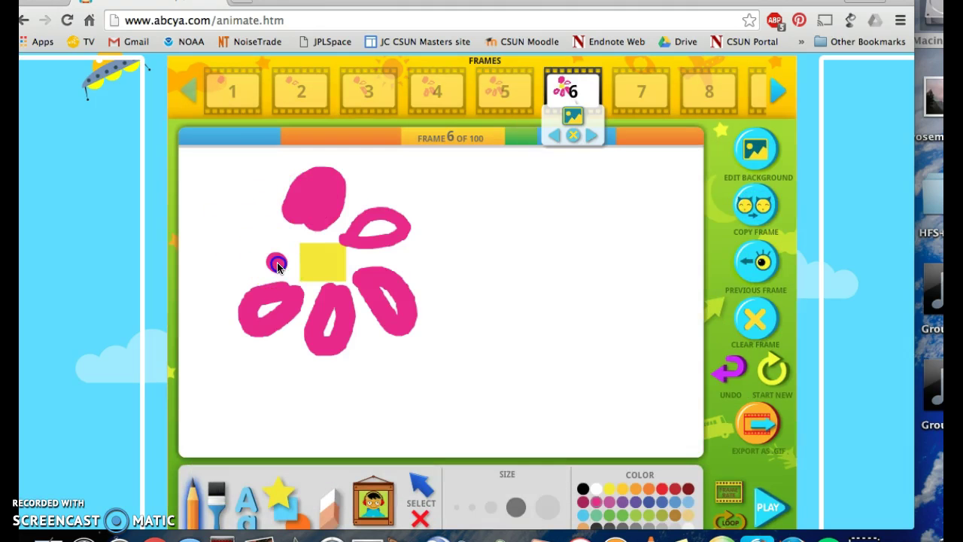
{"action": "mouse_move", "coordinate": [256, 259]}
{"action": "left_mouse_down"}
{"action": "mouse_move", "coordinate": [243, 221]}
{"action": "mouse_move", "coordinate": [264, 219]}
{"action": "mouse_move", "coordinate": [280, 241]}
{"action": "left_mouse_up"}
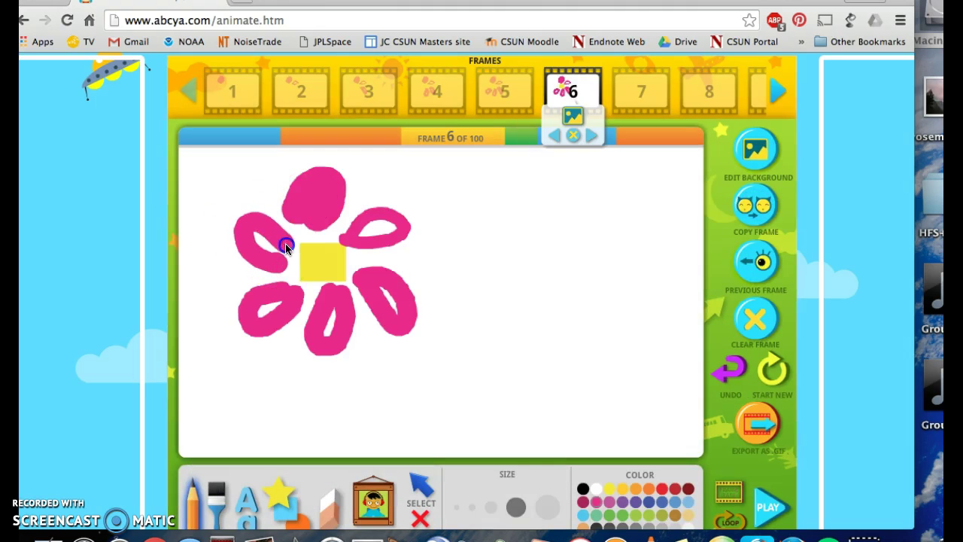
Copy frame 6 into frame 7 and draw a green stem from the lower petals down to the canvas's bottom edge
{"action": "left_click", "coordinate": [760, 204]}
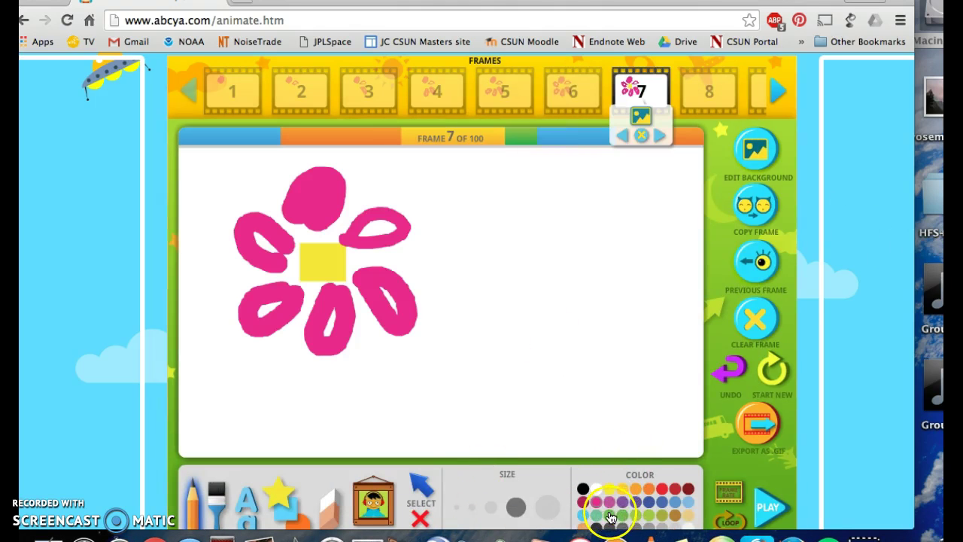
{"action": "mouse_move", "coordinate": [298, 326]}
{"action": "left_mouse_down"}
{"action": "mouse_move", "coordinate": [285, 416]}
{"action": "mouse_move", "coordinate": [291, 448]}
{"action": "left_mouse_up"}
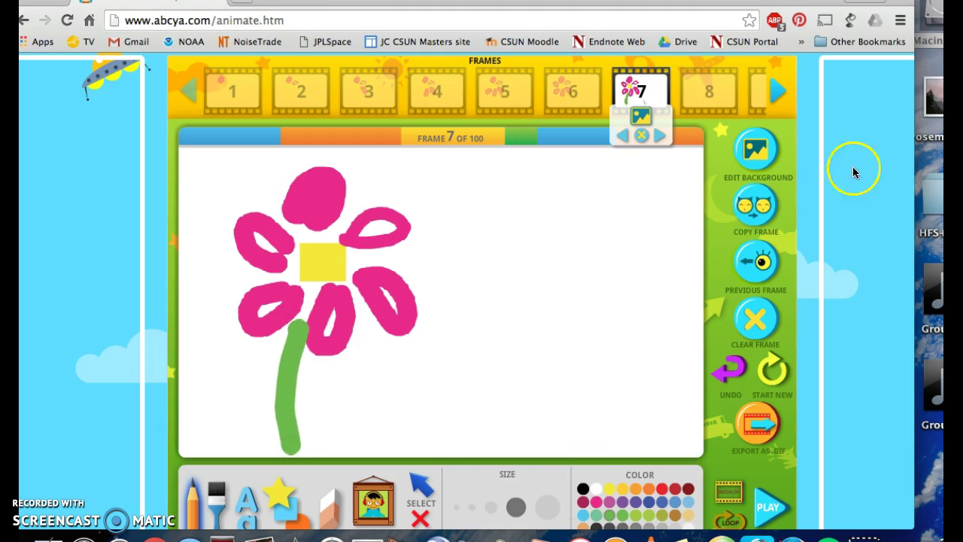
Copy frame 7 into frame 8, adding a green leaf on the stem's right side, and copy the result into frame 9
{"action": "left_click", "coordinate": [757, 207]}
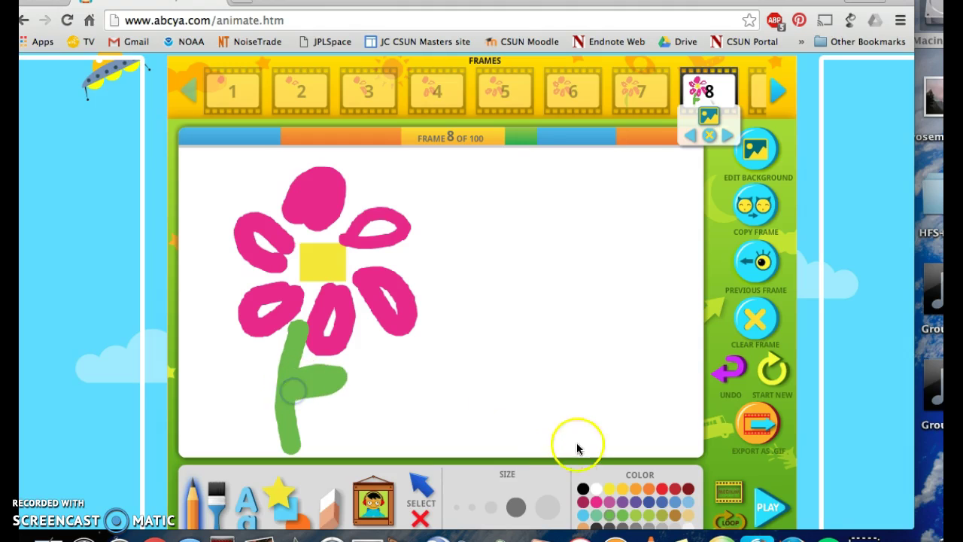
{"action": "left_click", "coordinate": [757, 209]}
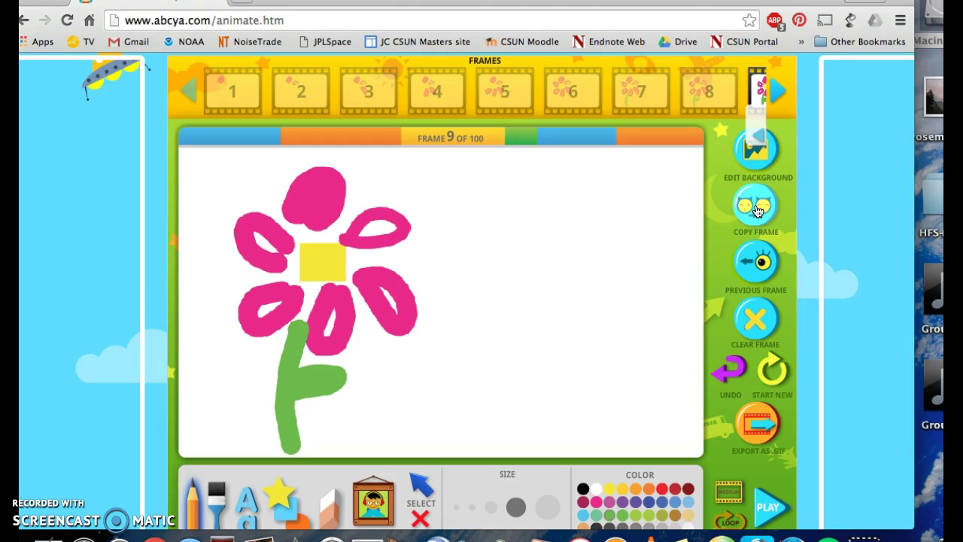
Play the flower animation to preview its frames
{"action": "left_click", "coordinate": [227, 81]}
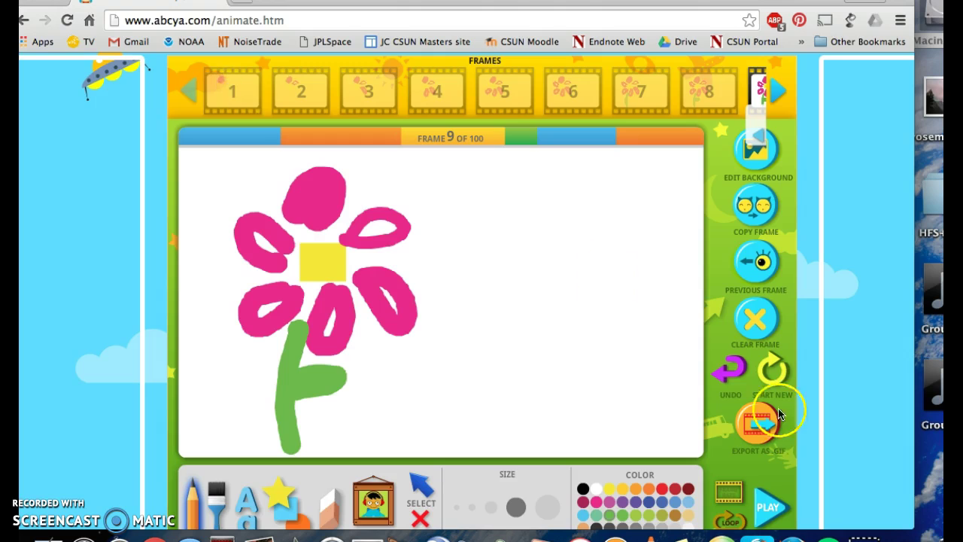
{"action": "left_click", "coordinate": [766, 513]}
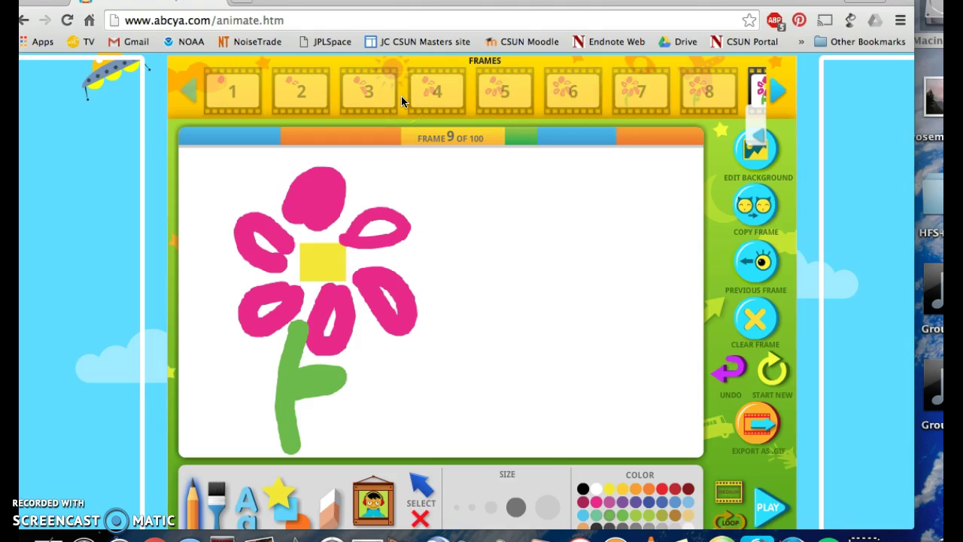
Insert the orange flower from the Landscape images into frame 9
{"action": "left_click", "coordinate": [378, 498]}
{"action": "left_click", "coordinate": [373, 505]}
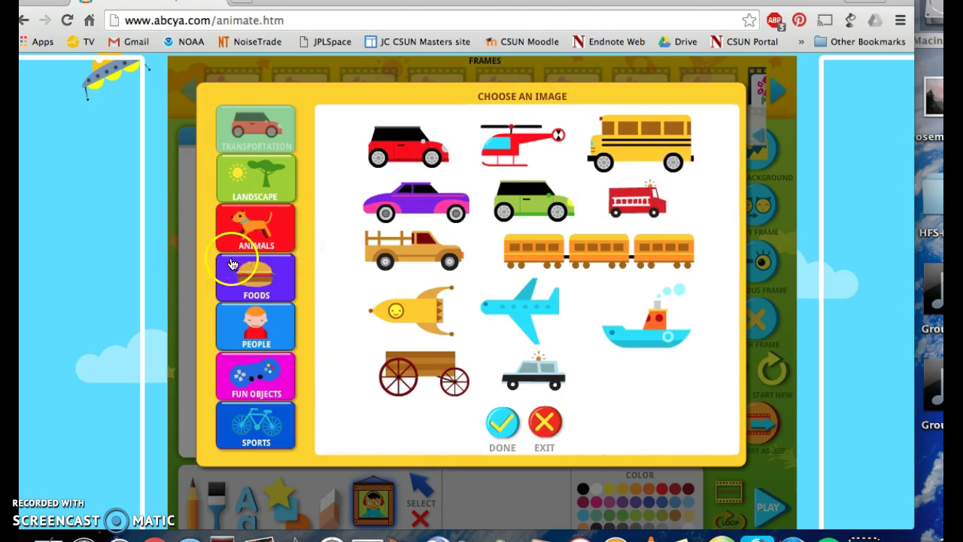
{"action": "left_click", "coordinate": [254, 179]}
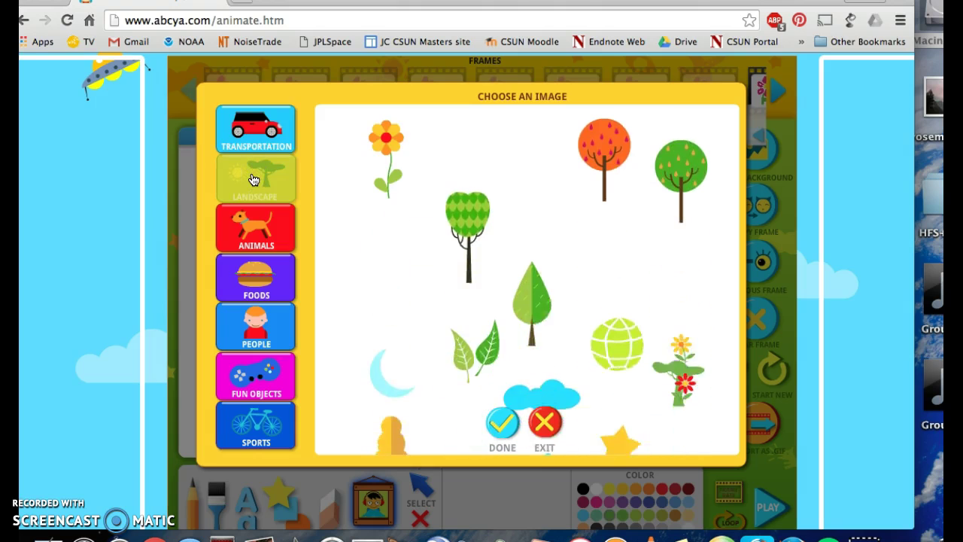
{"action": "left_click", "coordinate": [336, 126]}
{"action": "left_click", "coordinate": [386, 147]}
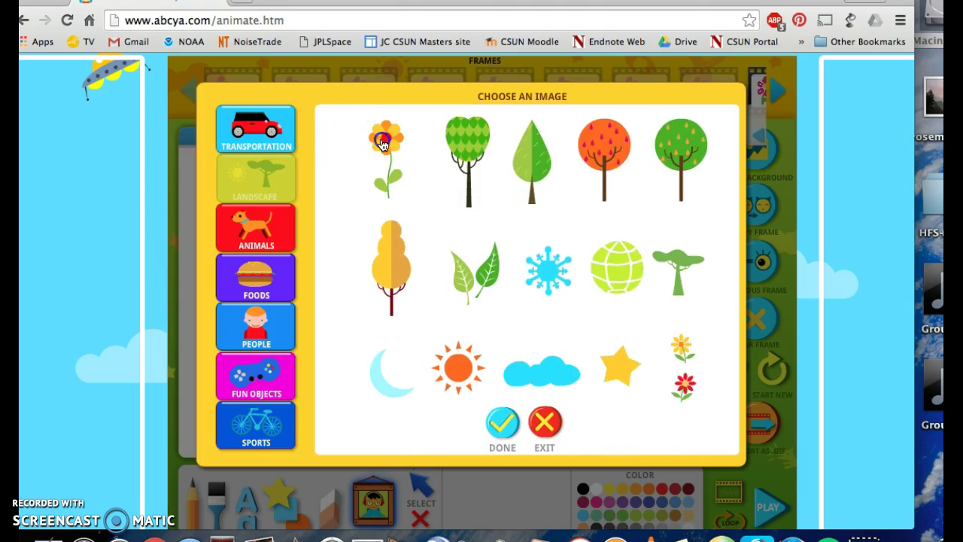
{"action": "left_click", "coordinate": [503, 425]}
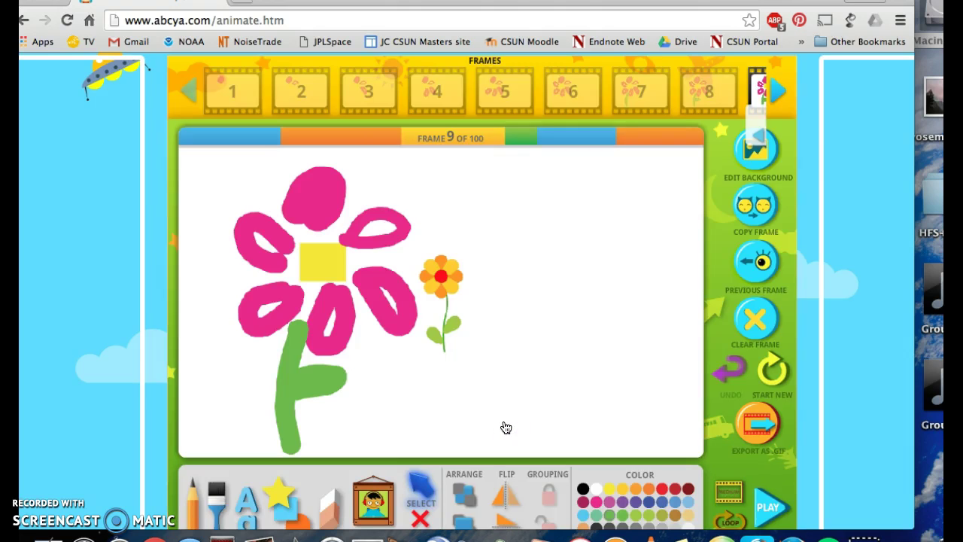
Move the small orange flower down and to the right, clear of the pink petals
{"action": "left_click", "coordinate": [421, 489]}
{"action": "left_click", "coordinate": [446, 281]}
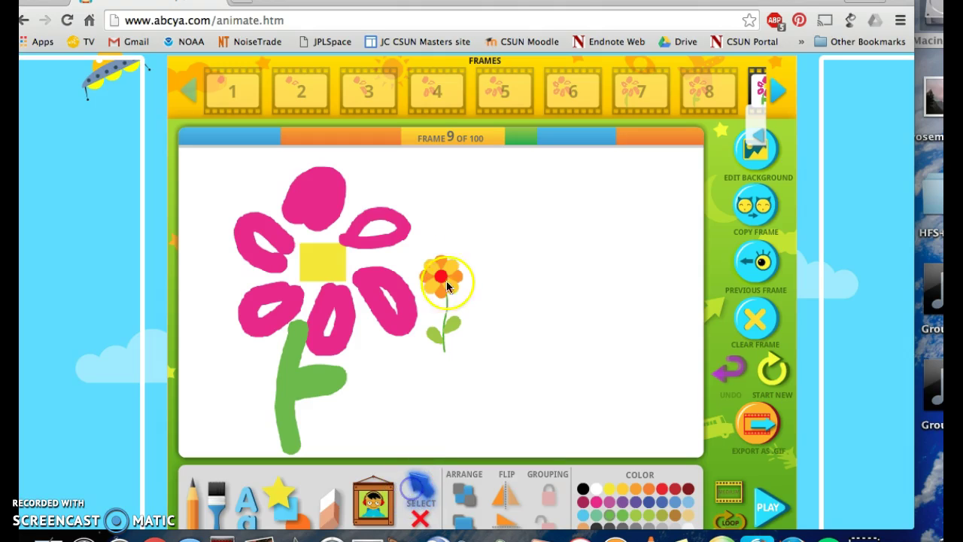
{"action": "left_click", "coordinate": [440, 264]}
{"action": "left_click_drag", "start_coordinate": [440, 265], "coordinate": [483, 340]}
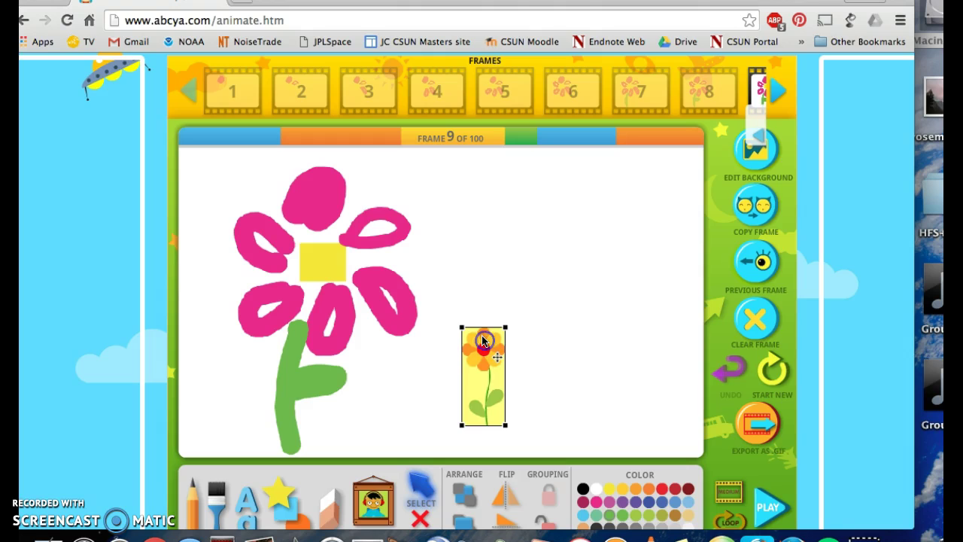
{"action": "left_click", "coordinate": [536, 362]}
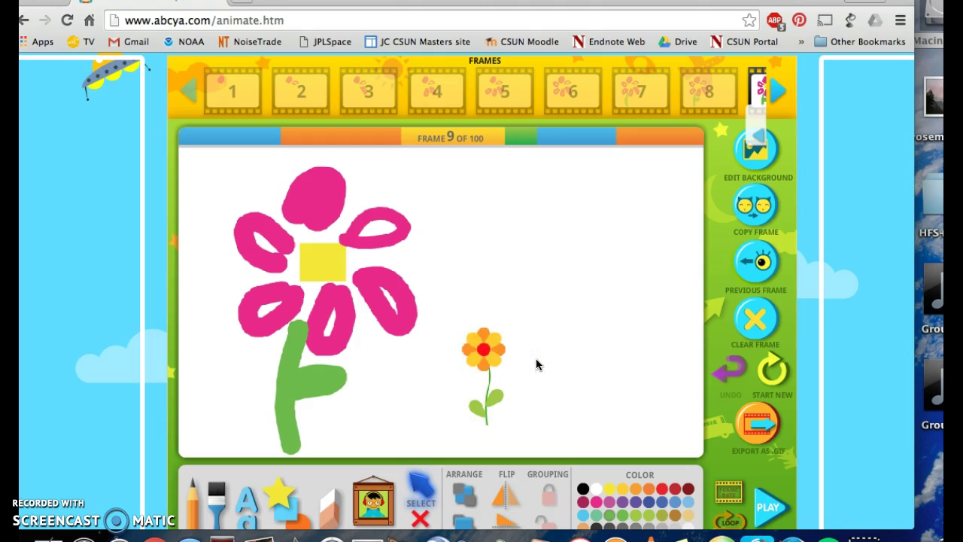
Apply the Forrest background to the animation
{"action": "scroll", "coordinate": [536, 365], "scroll_direction": "down", "scroll_amount": 2}
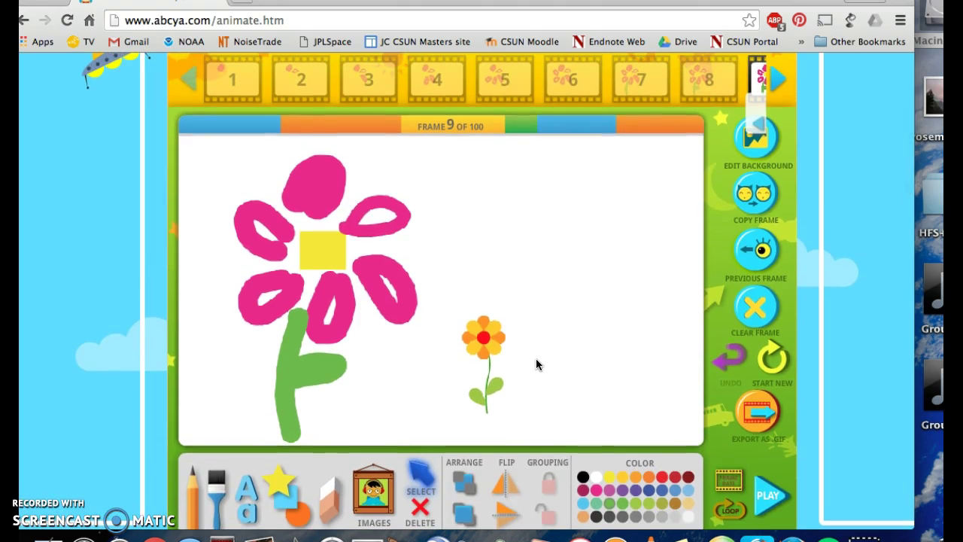
{"action": "left_click", "coordinate": [762, 160]}
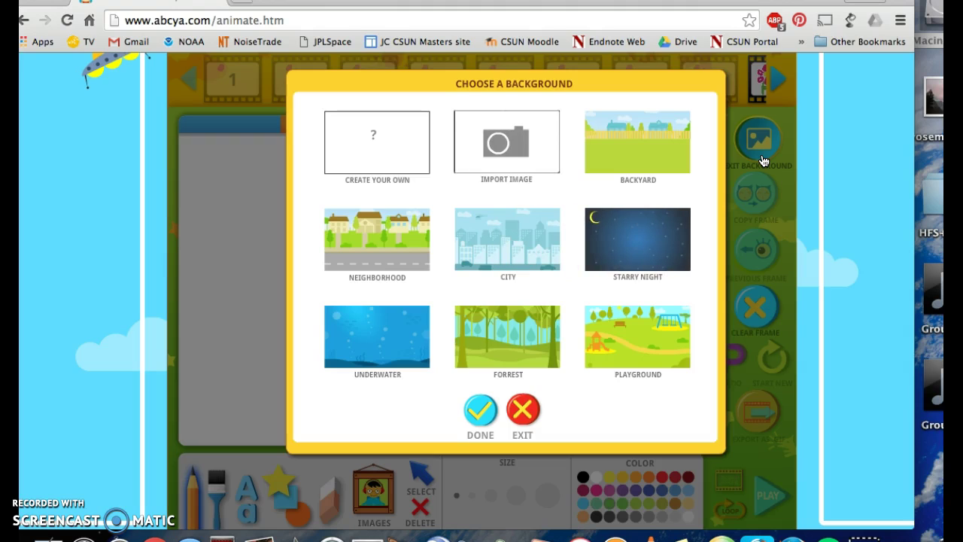
{"action": "left_click", "coordinate": [502, 354]}
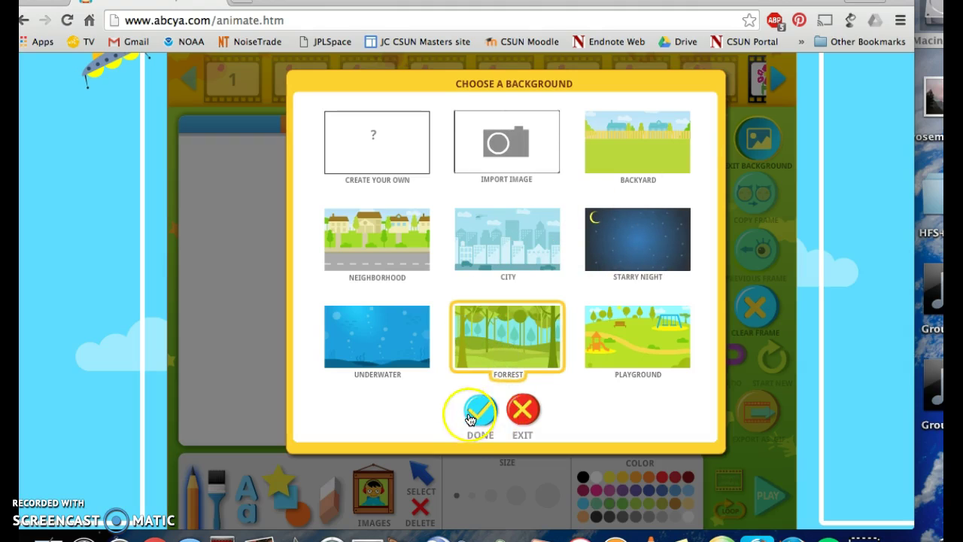
{"action": "left_click", "coordinate": [480, 412]}
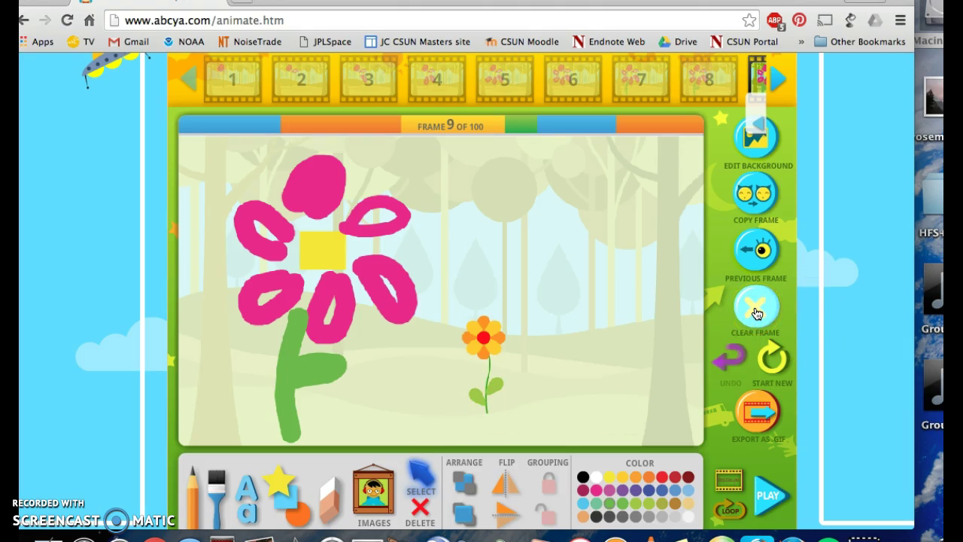
Examine the stroke sizes available for the pencil and the paintbrush
{"action": "left_click", "coordinate": [346, 308]}
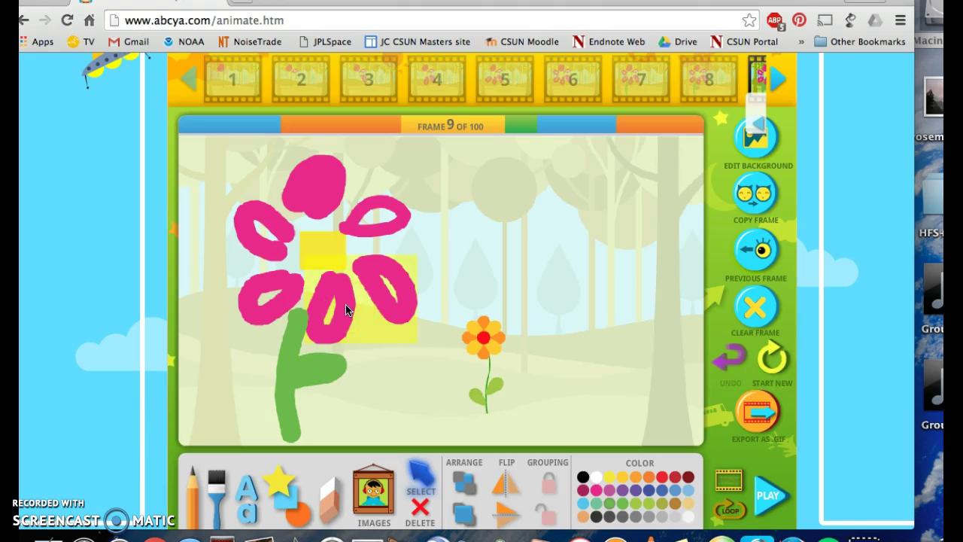
{"action": "left_click", "coordinate": [194, 439]}
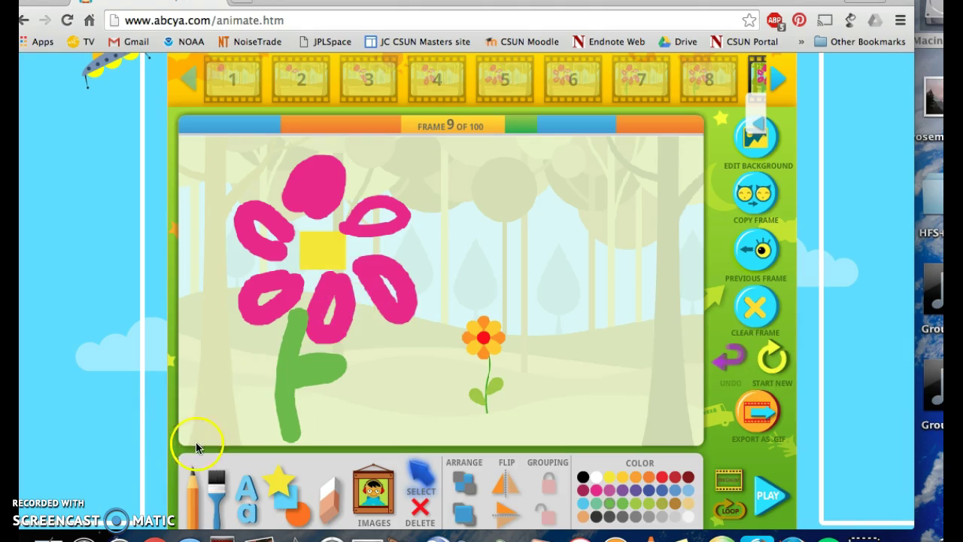
{"action": "left_click", "coordinate": [193, 488]}
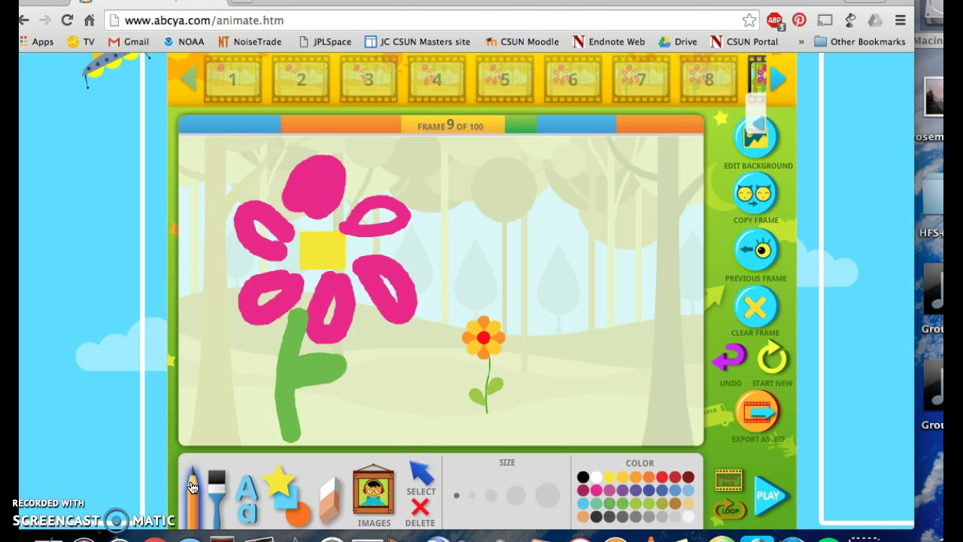
{"action": "left_click", "coordinate": [193, 488]}
{"action": "left_click", "coordinate": [549, 496]}
{"action": "left_click", "coordinate": [517, 495]}
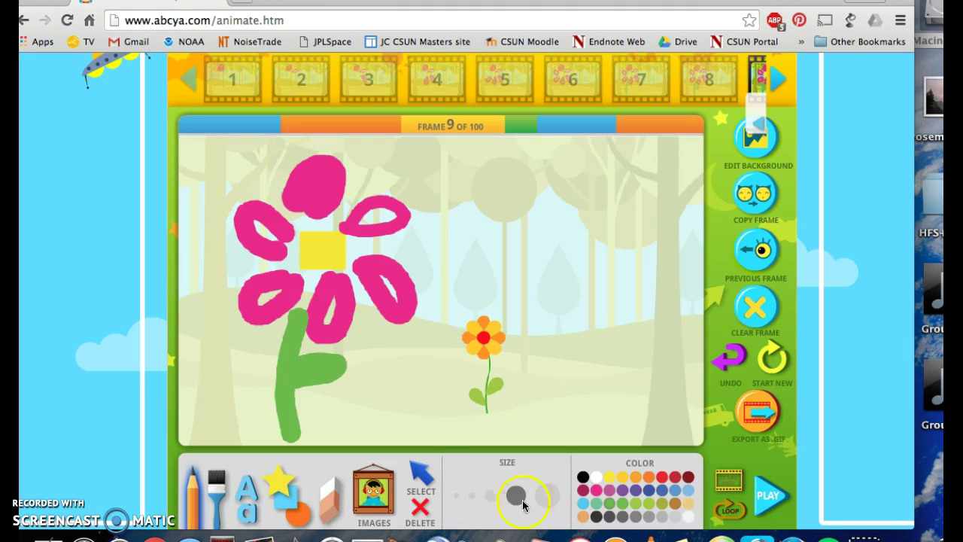
{"action": "left_click", "coordinate": [214, 485]}
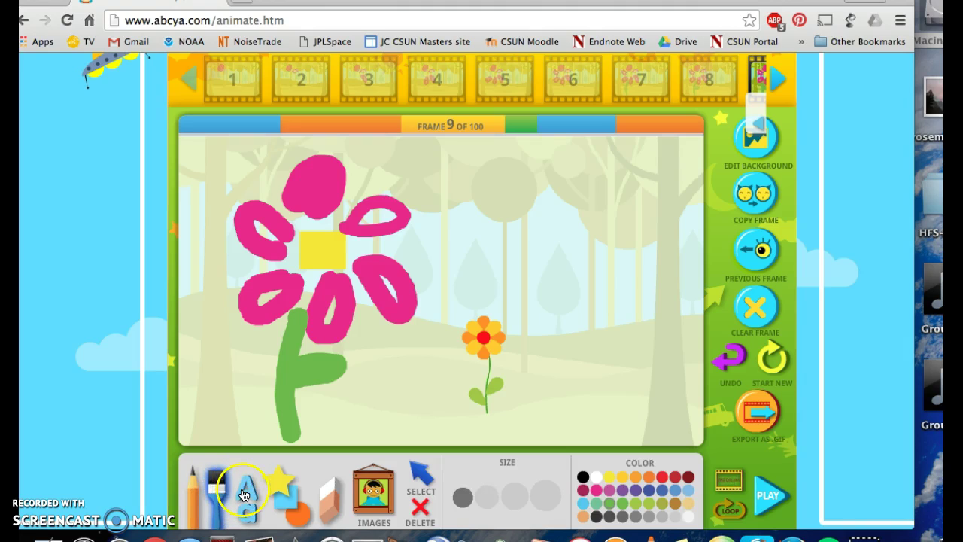
Add the green text "HELLO, this is a flower!" in the second text size to the right of the top petal
{"action": "left_click", "coordinate": [243, 493]}
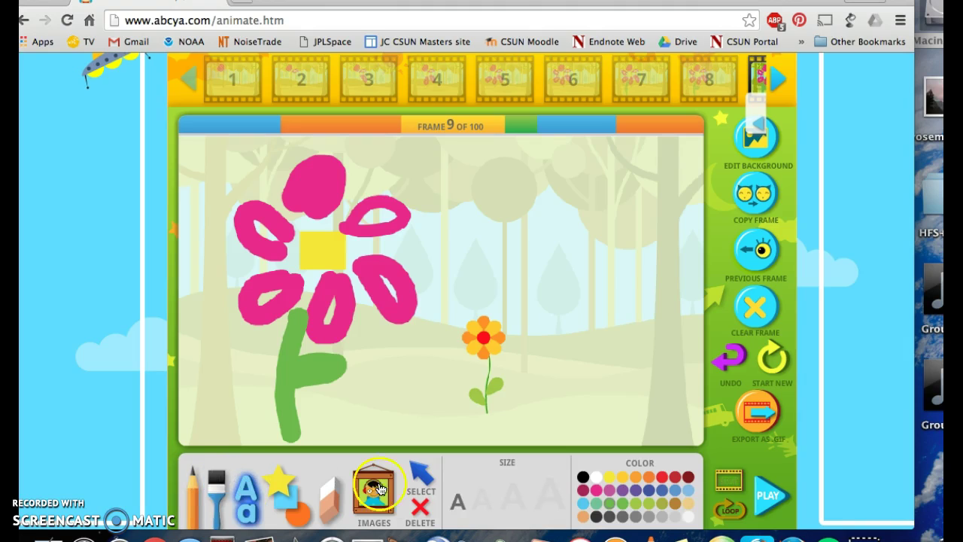
{"action": "left_click", "coordinate": [481, 499]}
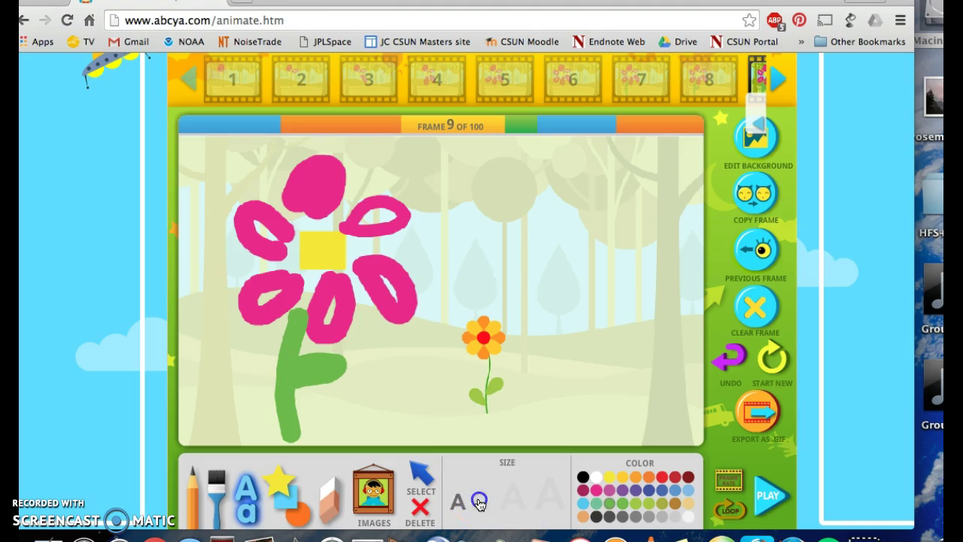
{"action": "left_click", "coordinate": [430, 180]}
{"action": "type", "text": "HELL"}
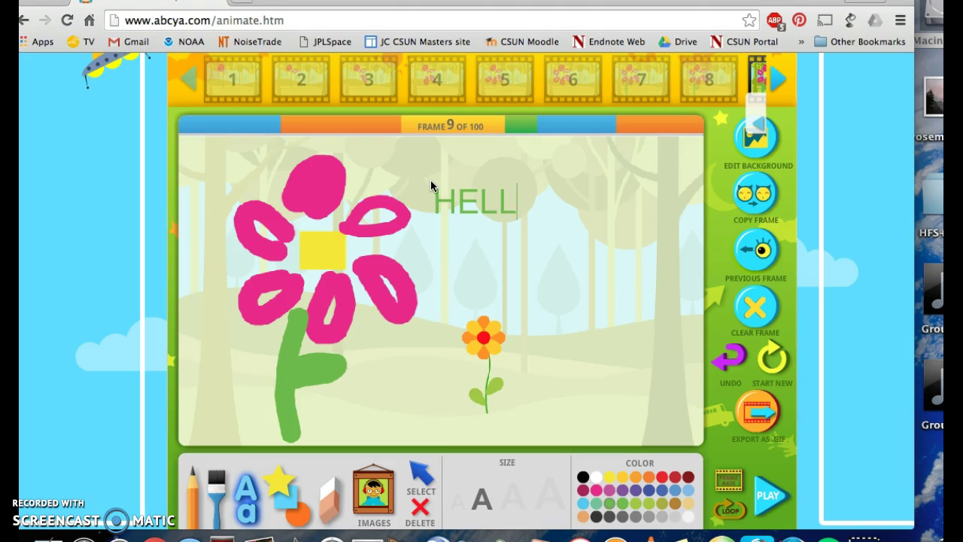
{"action": "type", "text": "O, this"}
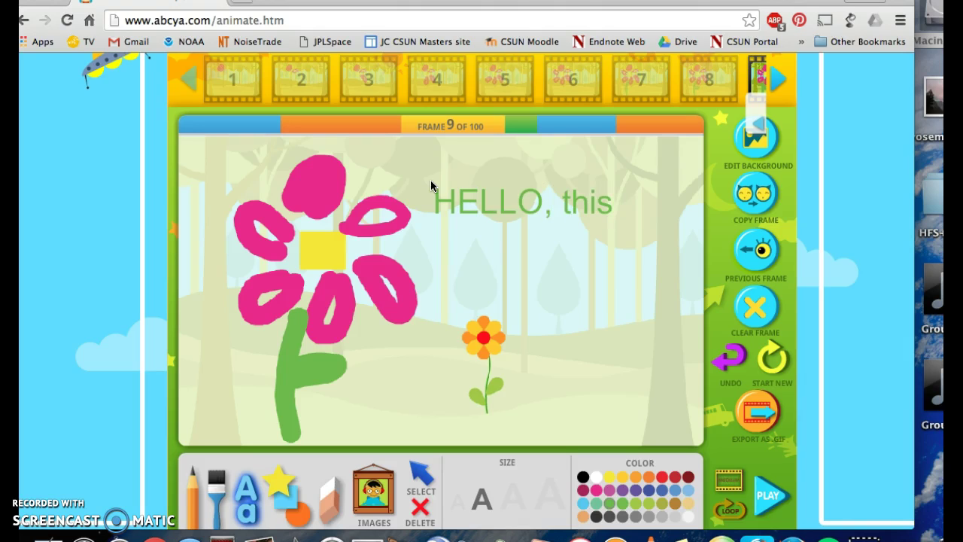
{"action": "type", "text": " is a flo"}
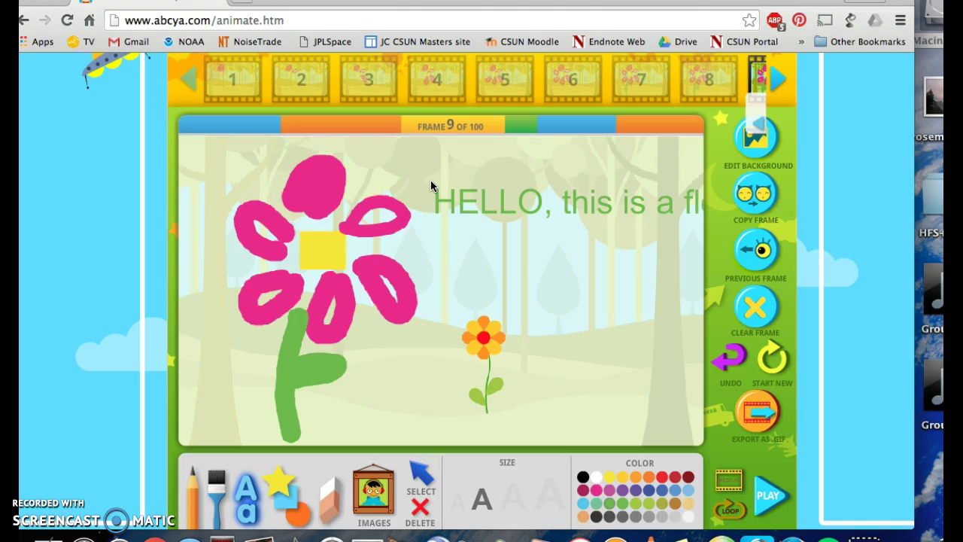
{"action": "left_click", "coordinate": [473, 216]}
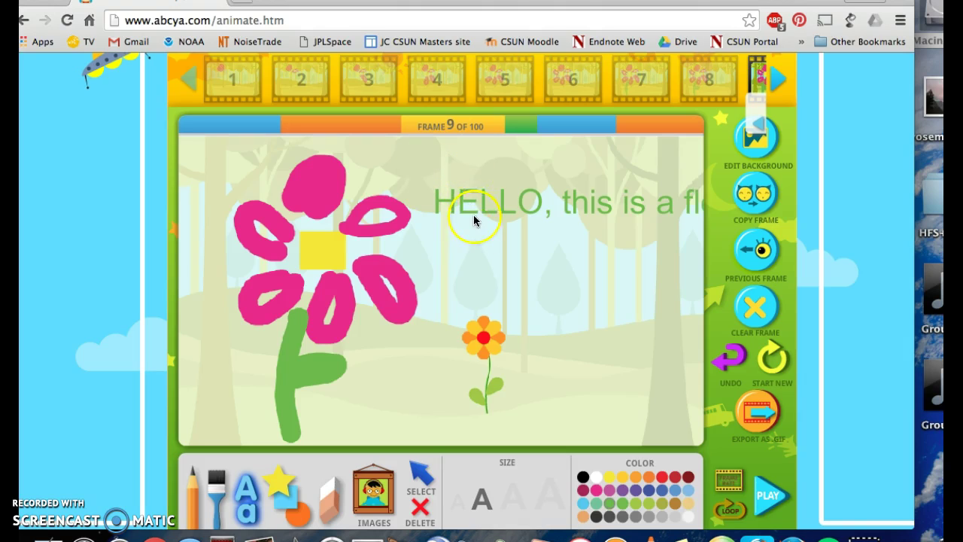
Reposition the text so that it fits whole along the canvas's lower edge, right of the green stem
{"action": "left_click", "coordinate": [420, 473]}
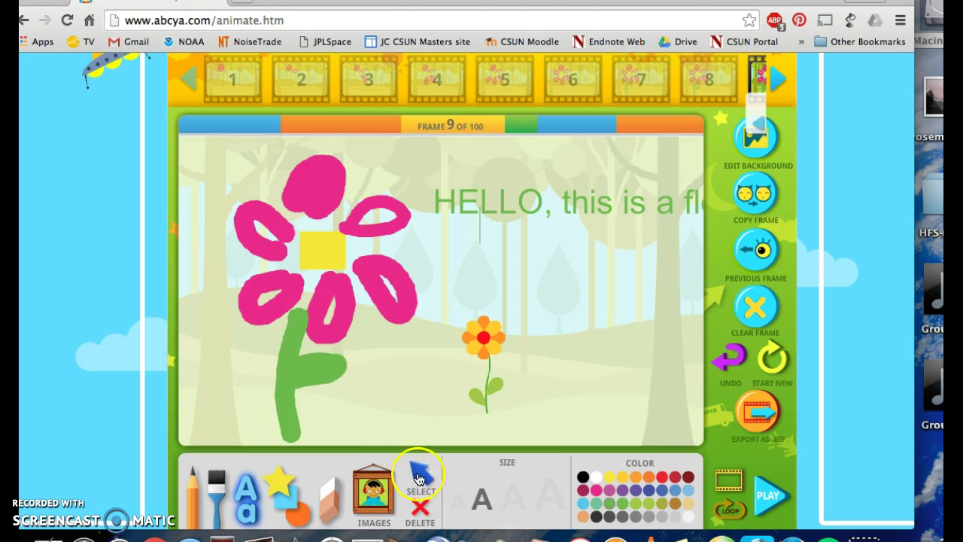
{"action": "left_click", "coordinate": [419, 411]}
{"action": "left_click_drag", "start_coordinate": [470, 213], "coordinate": [380, 182]}
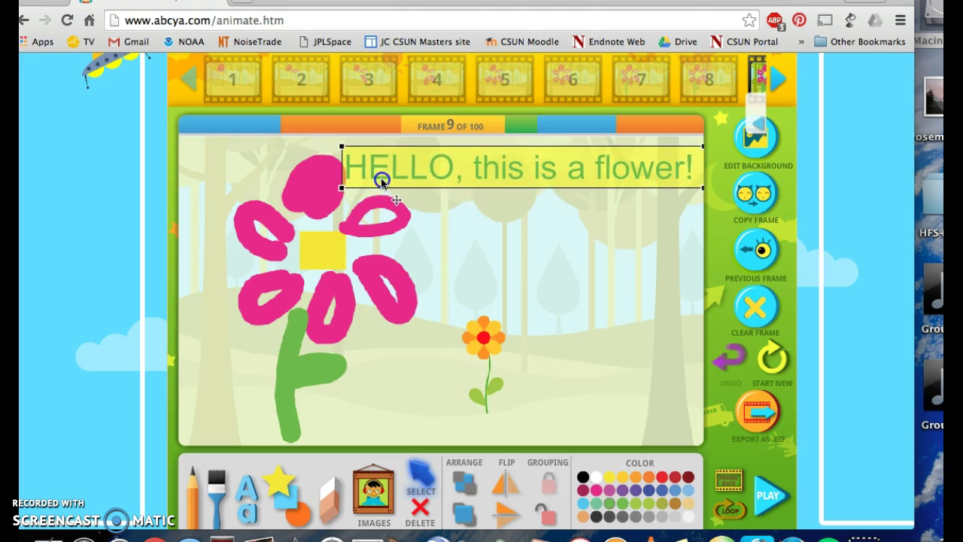
{"action": "left_click", "coordinate": [475, 276]}
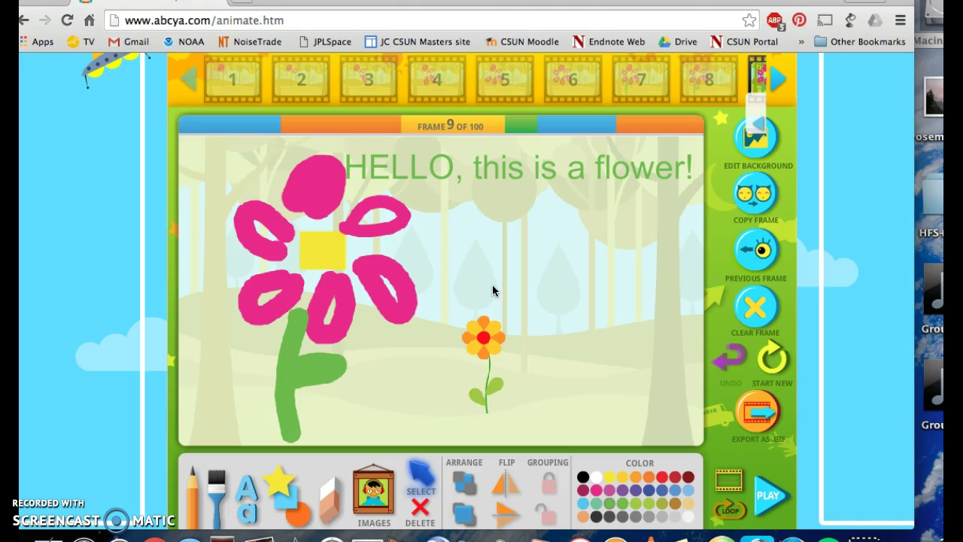
{"action": "left_click", "coordinate": [572, 170]}
{"action": "left_click_drag", "start_coordinate": [572, 170], "coordinate": [562, 423]}
{"action": "left_click", "coordinate": [577, 338]}
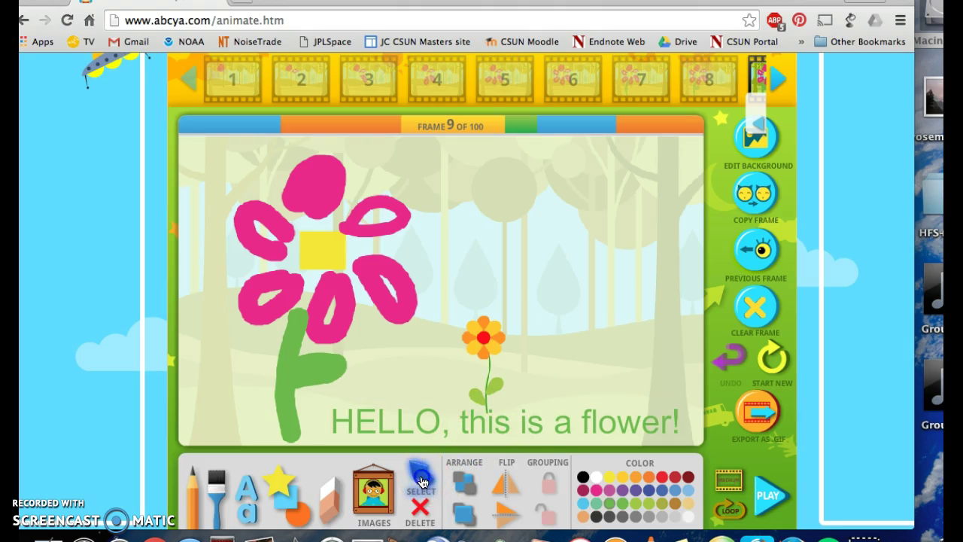
Try to delete the text along the canvas's lower edge
{"action": "left_click", "coordinate": [423, 426]}
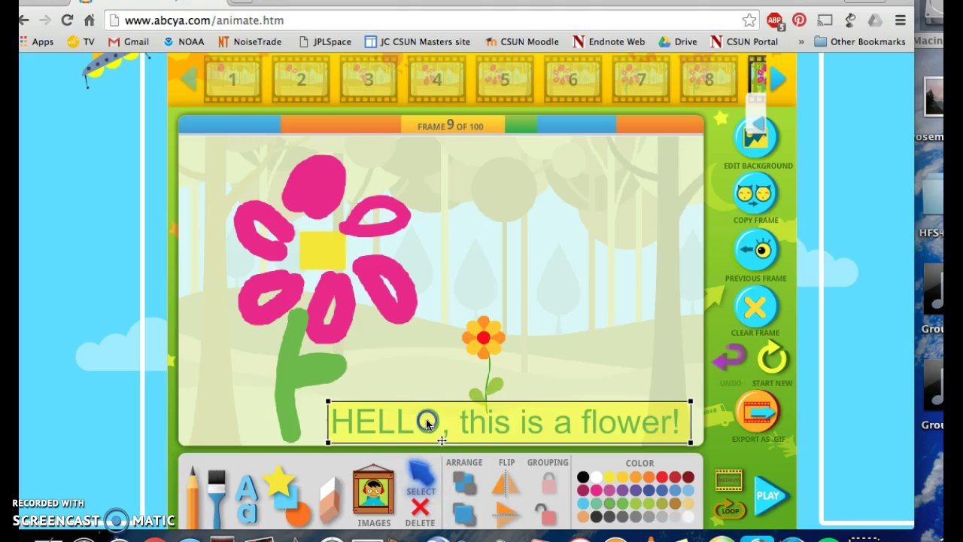
{"action": "left_click", "coordinate": [422, 508]}
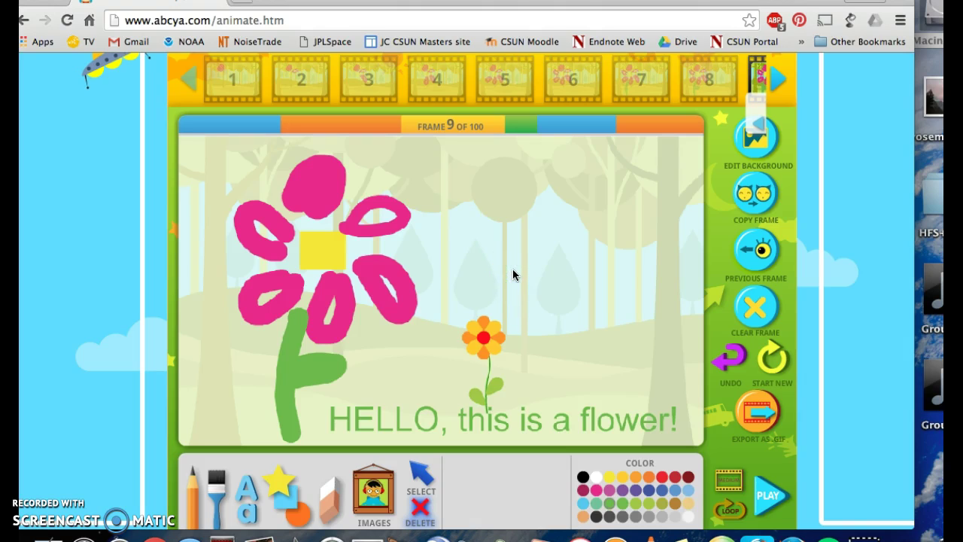
{"action": "left_click", "coordinate": [379, 354]}
Draw two green stars and a purple star running diagonally down the right half of frame 9
{"action": "left_click", "coordinate": [282, 491]}
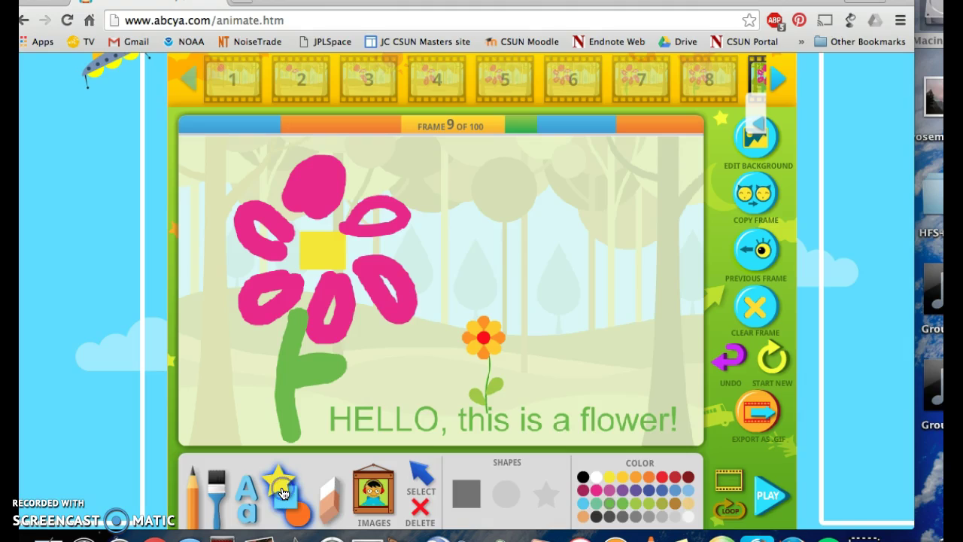
{"action": "left_click", "coordinate": [547, 497]}
{"action": "left_click_drag", "start_coordinate": [523, 168], "coordinate": [552, 202]}
{"action": "left_click_drag", "start_coordinate": [556, 254], "coordinate": [589, 283]}
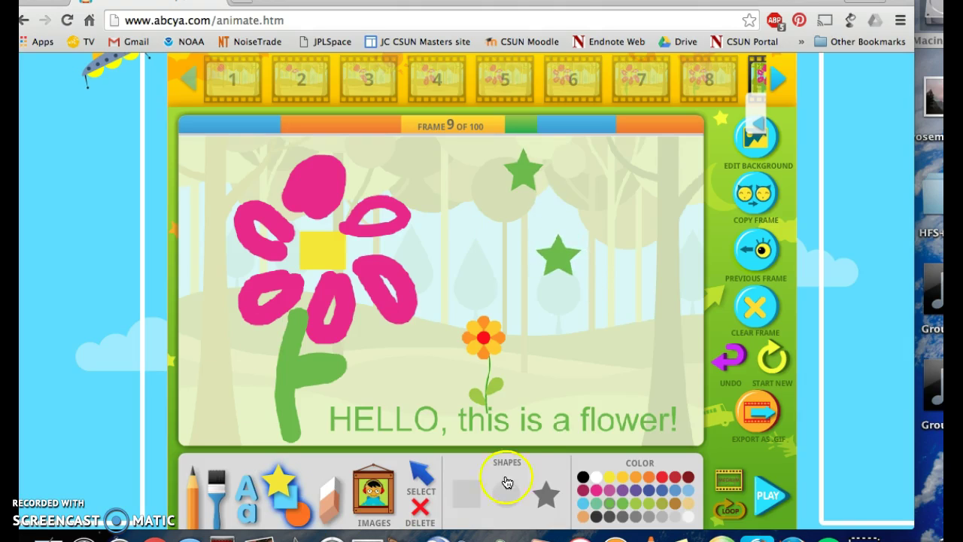
{"action": "left_click", "coordinate": [610, 493]}
{"action": "left_click_drag", "start_coordinate": [607, 319], "coordinate": [647, 348]}
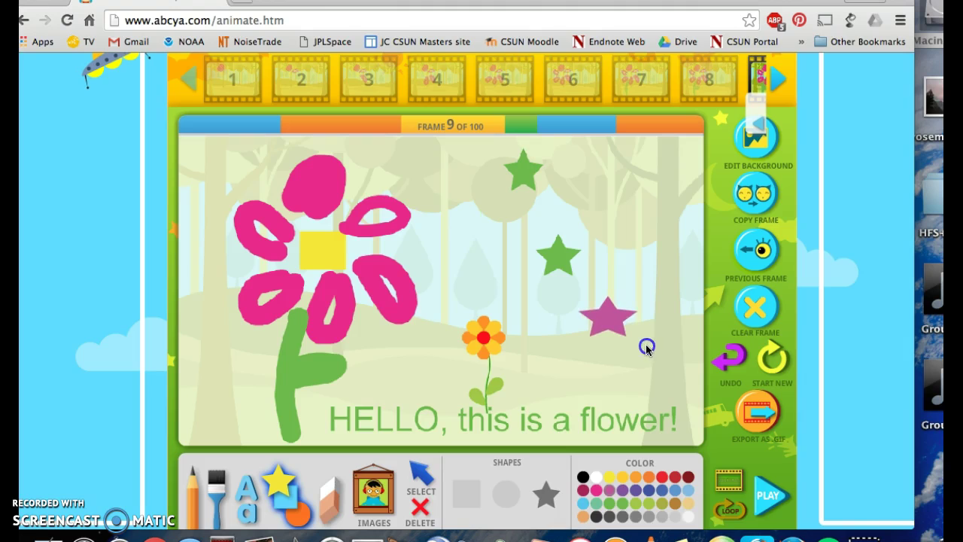
Erase the purple star from the right half of frame 9
{"action": "left_click", "coordinate": [331, 498]}
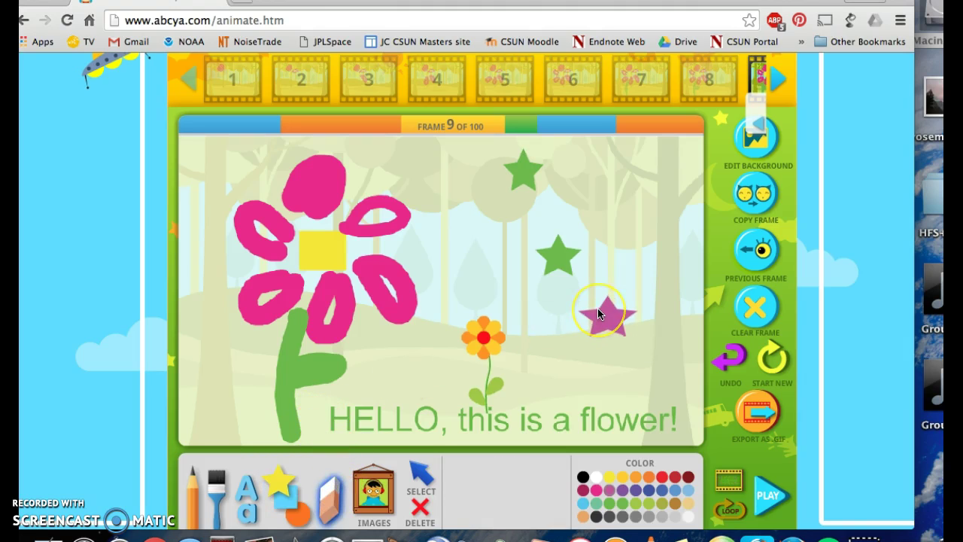
{"action": "mouse_move", "coordinate": [530, 363]}
{"action": "left_mouse_down"}
{"action": "mouse_move", "coordinate": [592, 318]}
{"action": "mouse_move", "coordinate": [653, 317]}
{"action": "mouse_move", "coordinate": [597, 316]}
{"action": "mouse_move", "coordinate": [617, 302]}
{"action": "mouse_move", "coordinate": [571, 335]}
{"action": "mouse_move", "coordinate": [584, 310]}
{"action": "mouse_move", "coordinate": [632, 327]}
{"action": "mouse_move", "coordinate": [577, 313]}
{"action": "left_mouse_up"}
{"action": "left_click", "coordinate": [592, 356]}
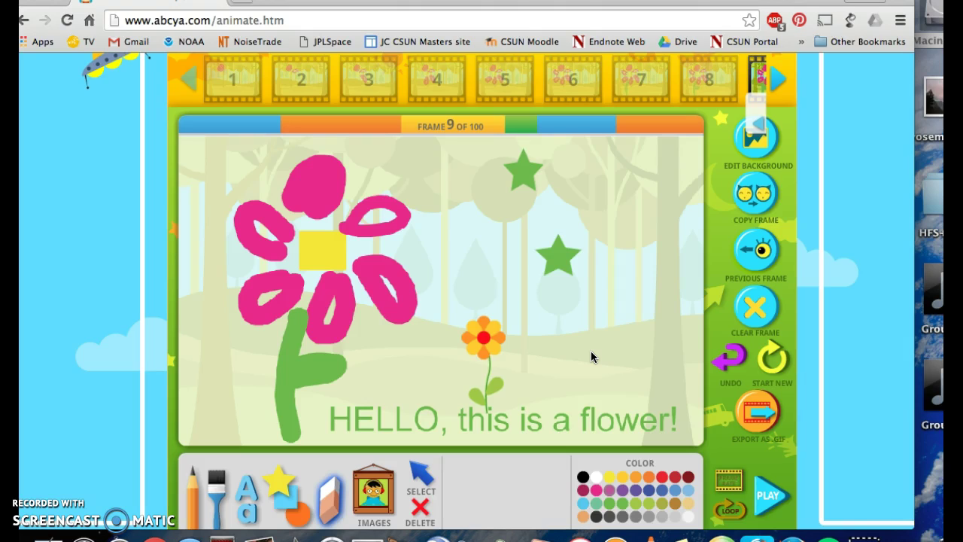
Review the animation's frame rate options and confirm the Medium rate
{"action": "left_click", "coordinate": [726, 483]}
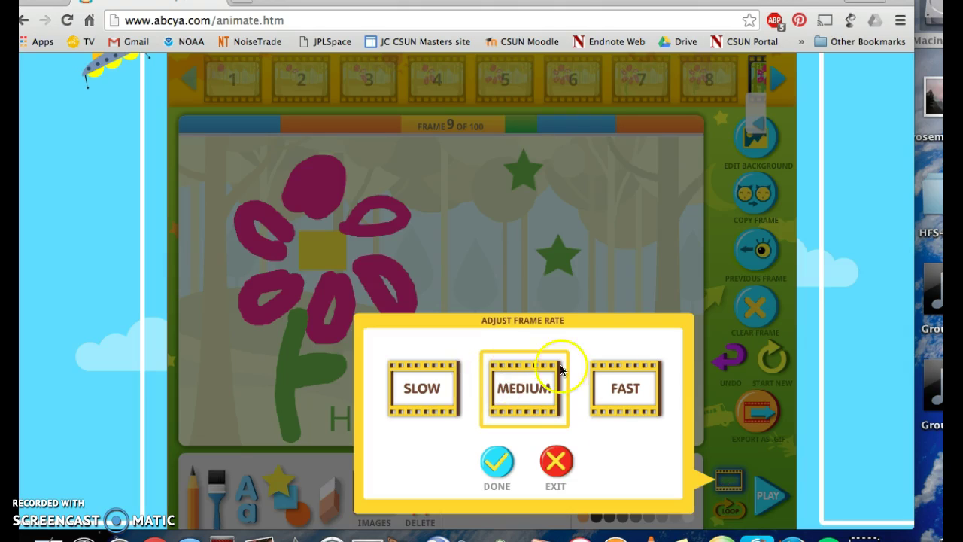
{"action": "left_click", "coordinate": [610, 387]}
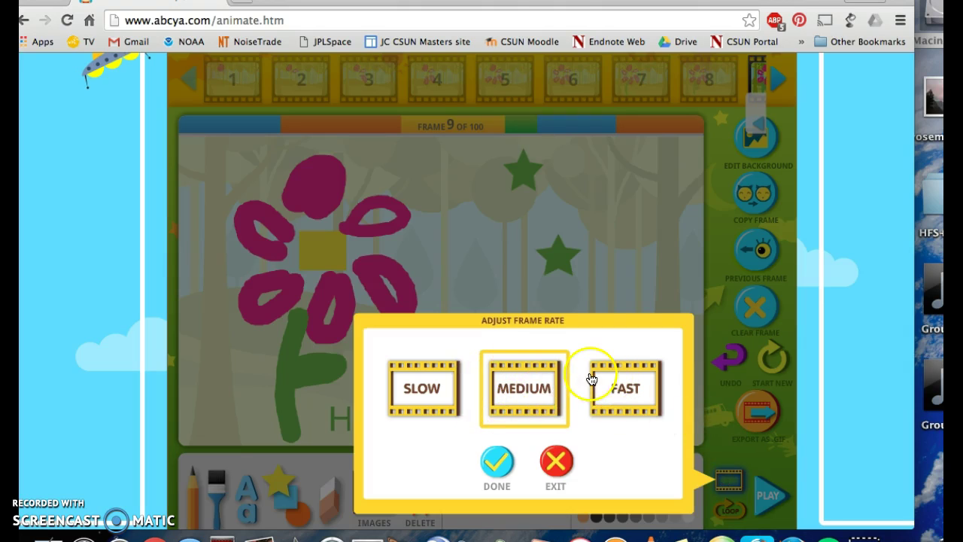
{"action": "left_click", "coordinate": [484, 452]}
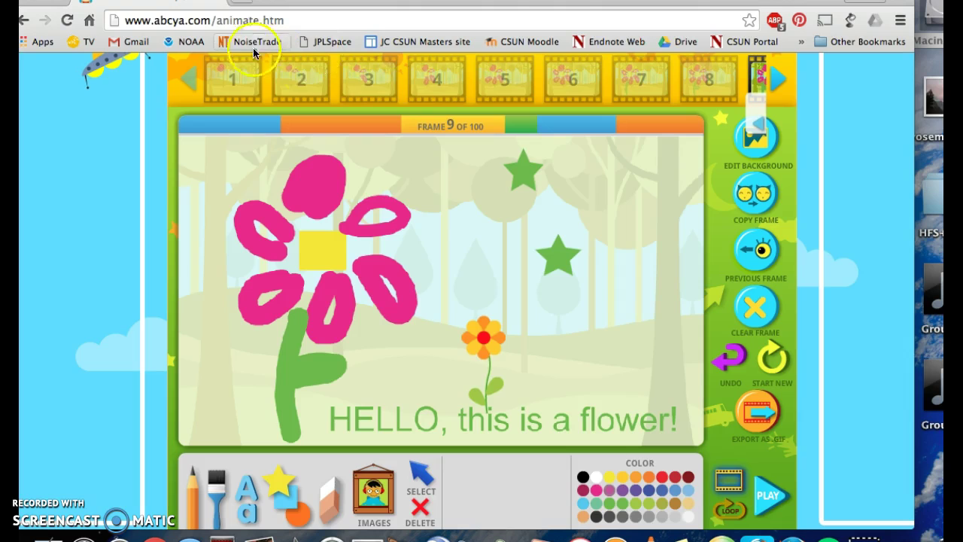
Duplicate frame 7, the flower with a leafless stem, so the copy follows it as frame 8
{"action": "left_click", "coordinate": [707, 80]}
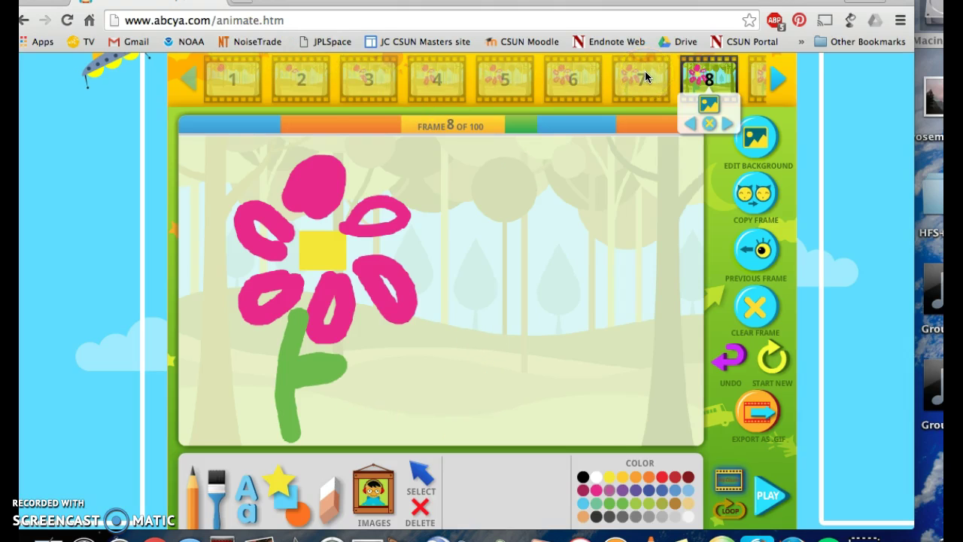
{"action": "left_click", "coordinate": [690, 124]}
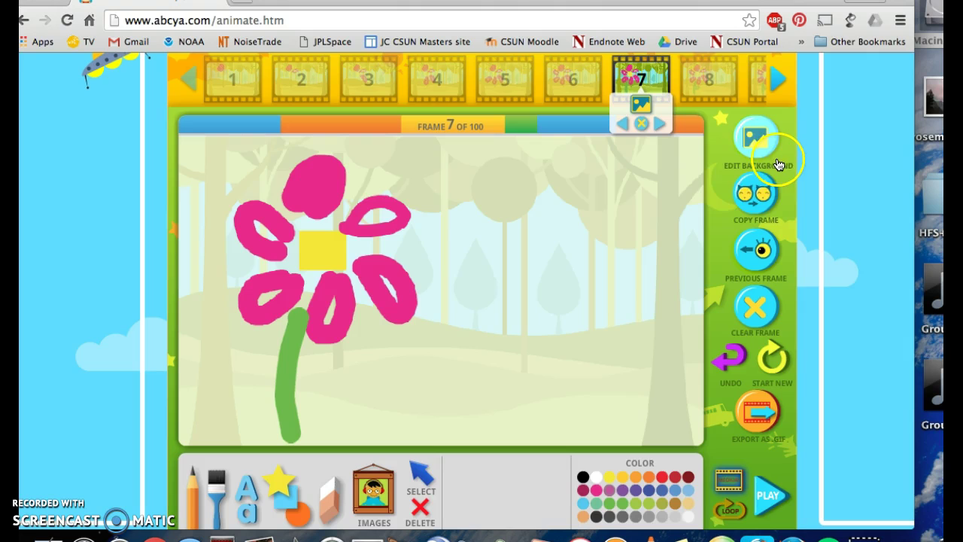
{"action": "left_click", "coordinate": [753, 196]}
{"action": "left_click", "coordinate": [760, 275]}
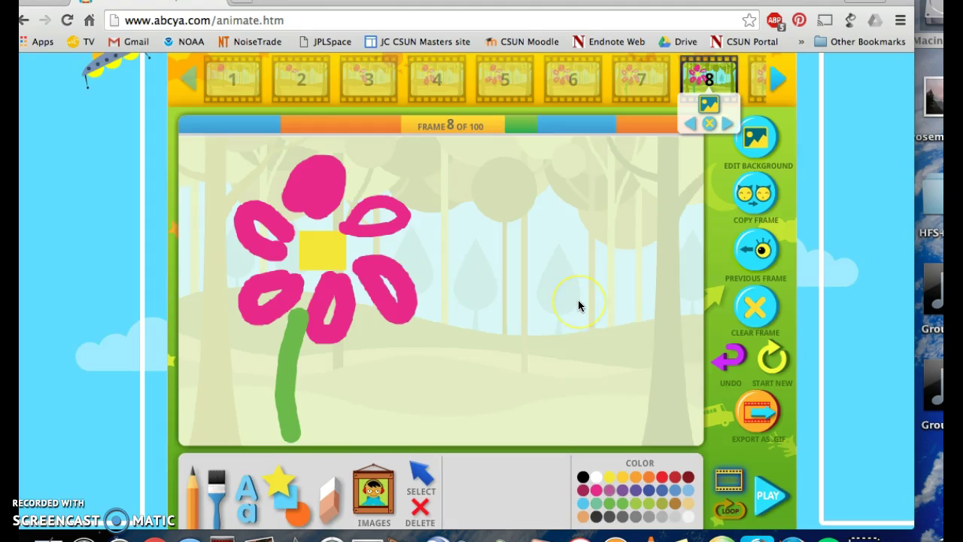
Play the whole flower animation through to its last frame
{"action": "scroll", "coordinate": [578, 301], "scroll_direction": "down", "scroll_amount": 2}
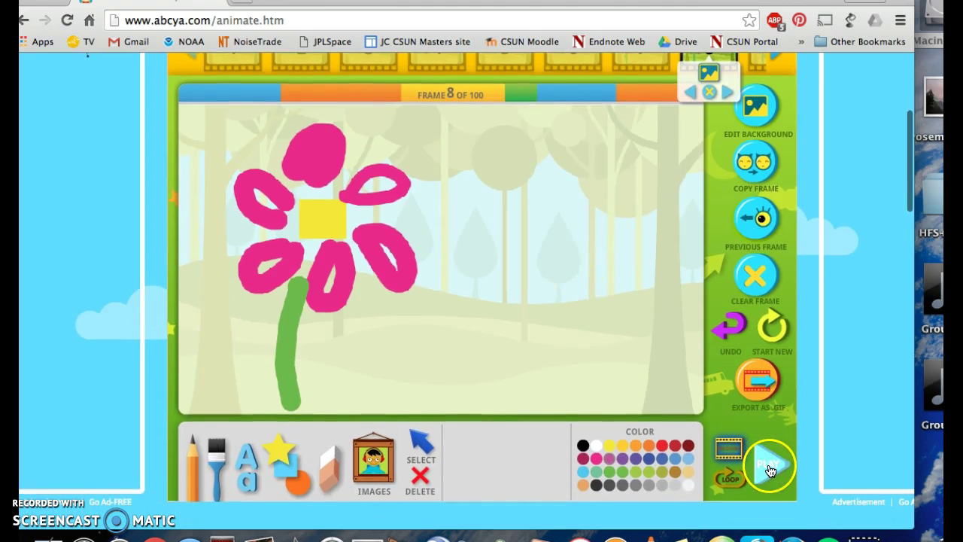
{"action": "left_click", "coordinate": [769, 470]}
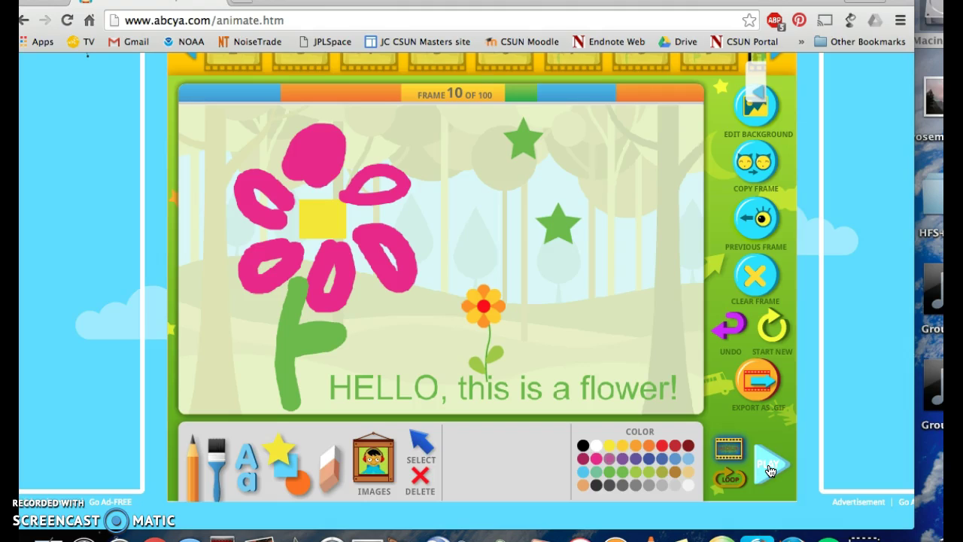
Export the animation as a GIF at Half size and save it
{"action": "left_click", "coordinate": [745, 378]}
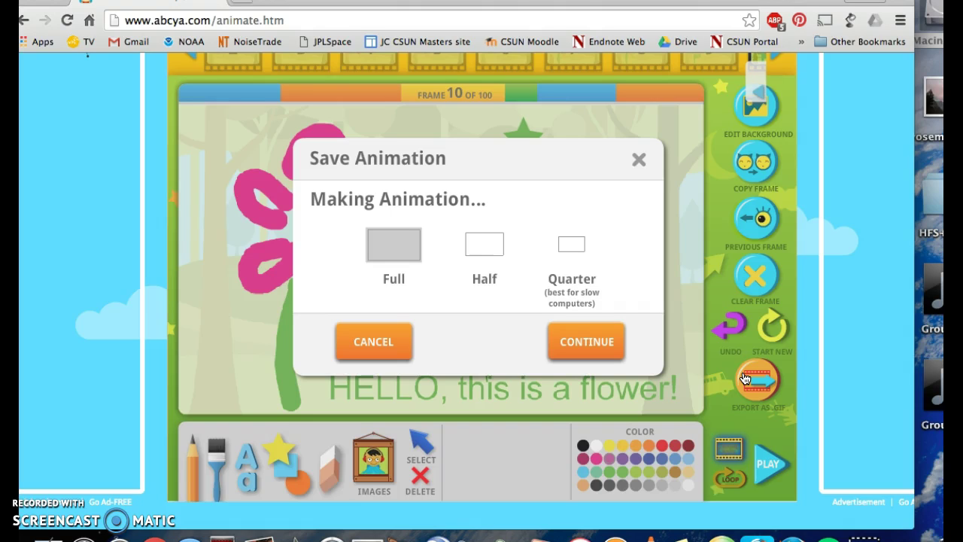
{"action": "left_click", "coordinate": [487, 249]}
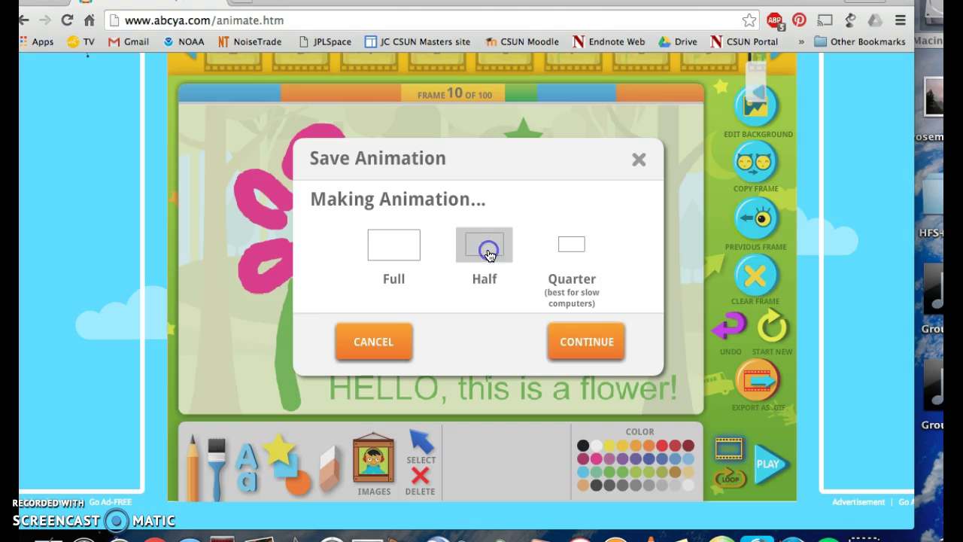
{"action": "left_click", "coordinate": [579, 351]}
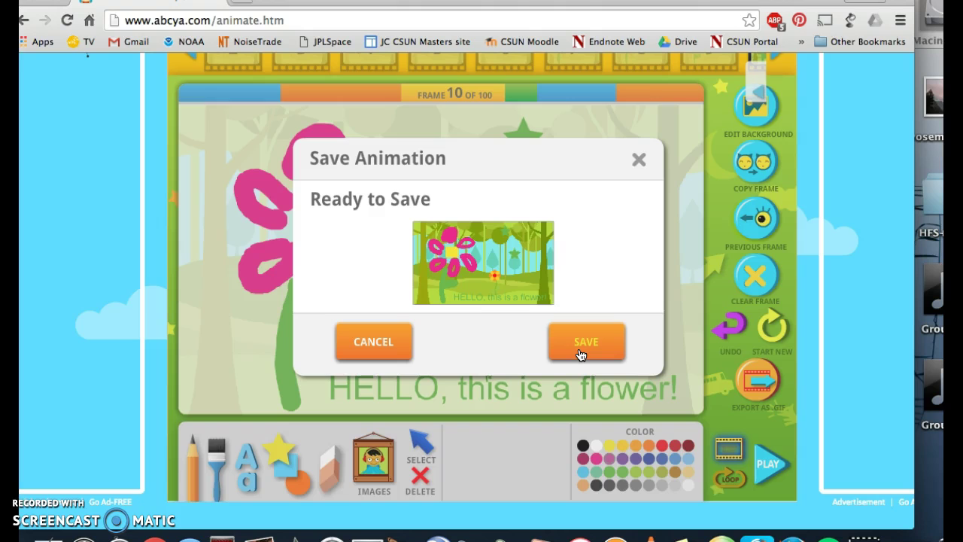
{"action": "left_click", "coordinate": [579, 351]}
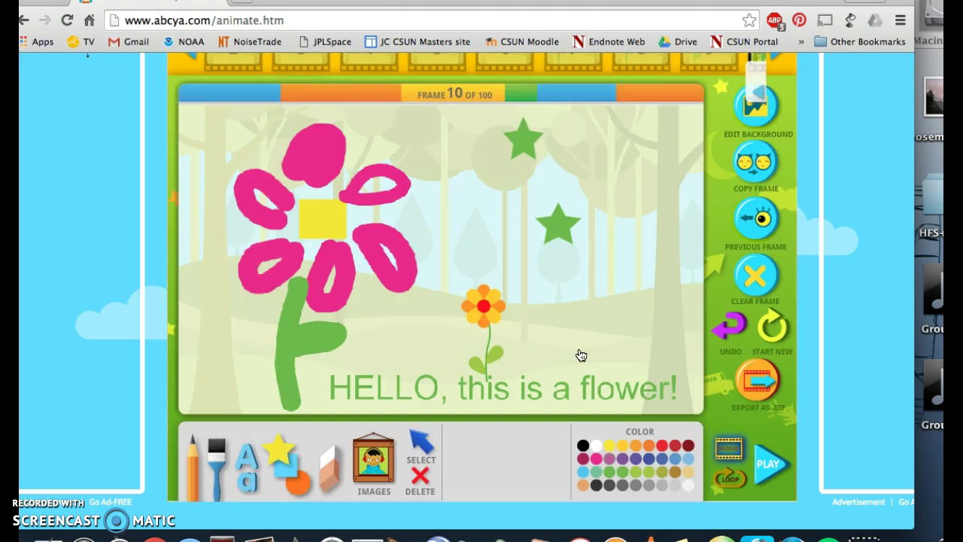